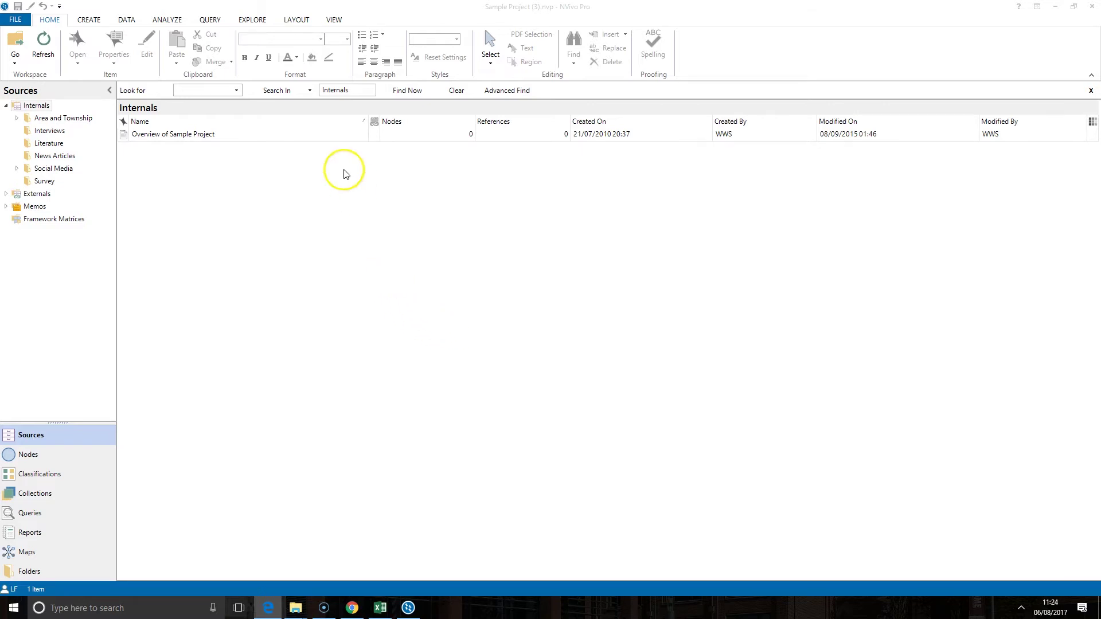
- Start a matrix coding query and add the Attitude child nodes Mixed, Negative, Neutral and Positive as its rows
left_click(220, 23)
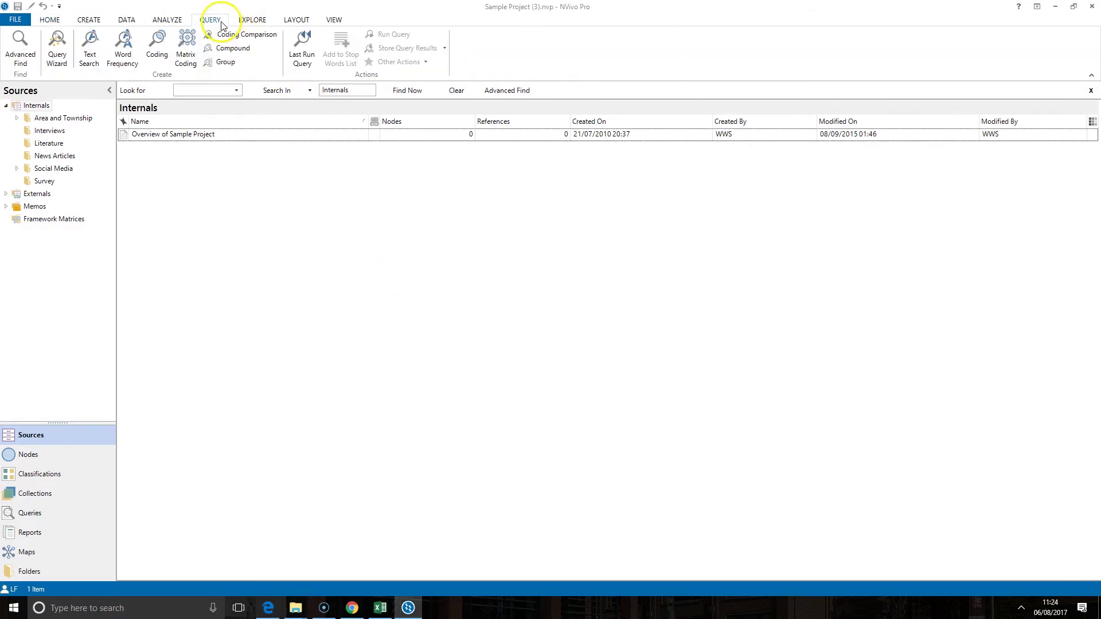
left_click(185, 67)
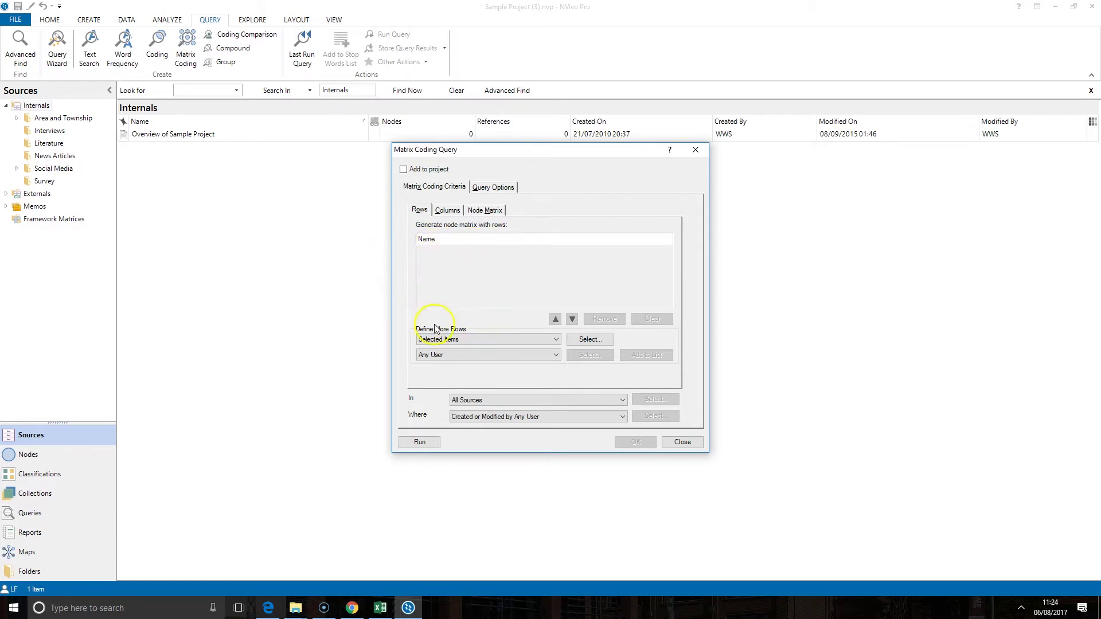
left_click(587, 341)
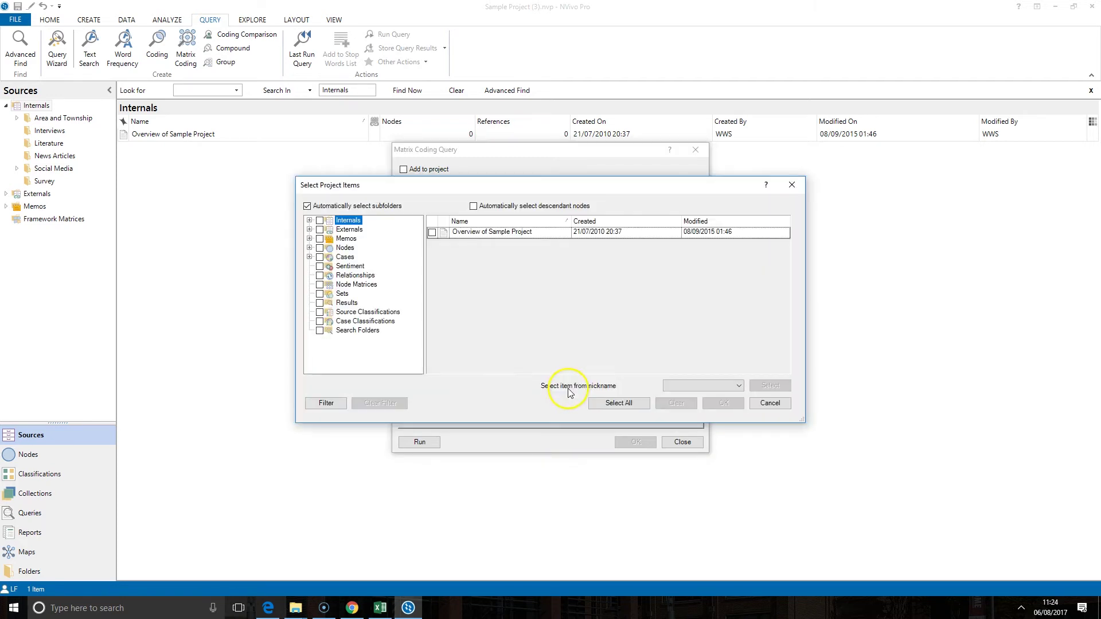
left_click(349, 248)
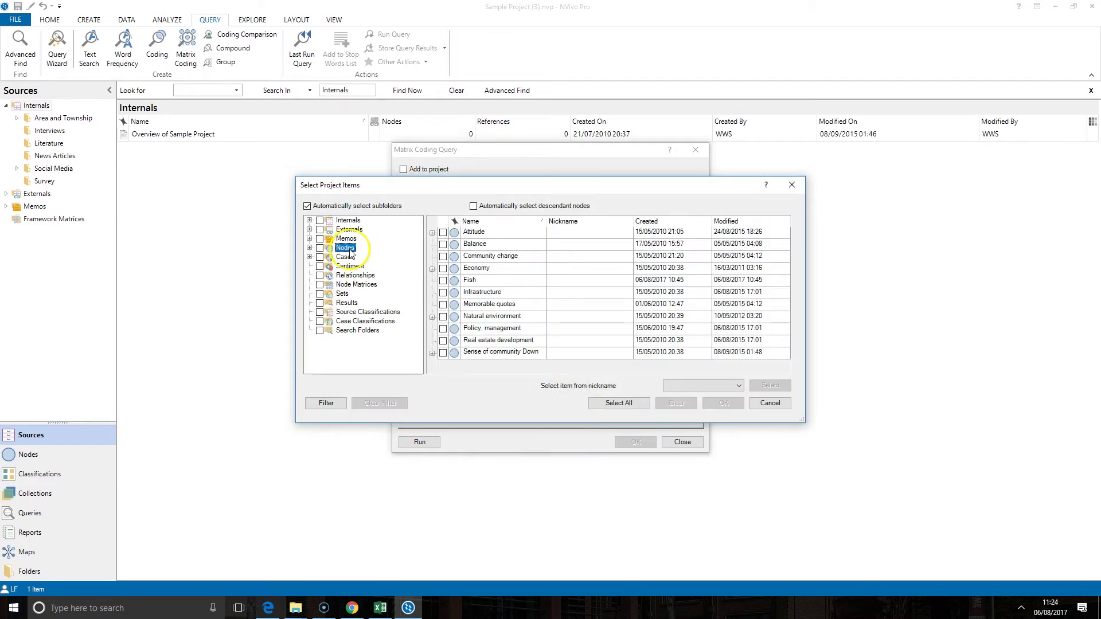
left_click(432, 232)
left_click(454, 248)
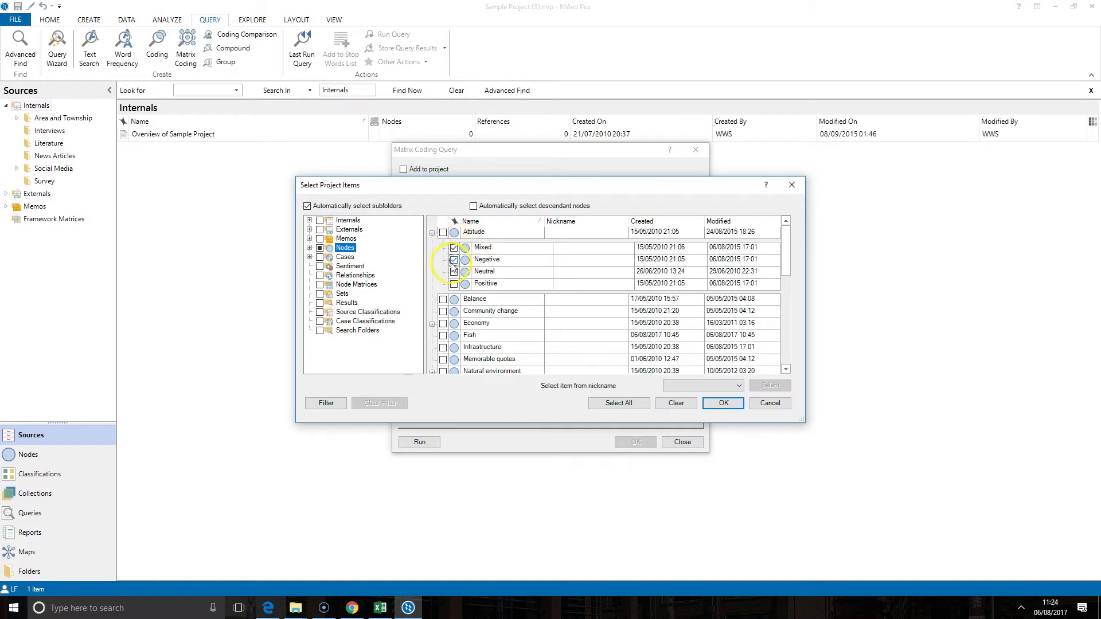
left_click(454, 285)
left_click(720, 404)
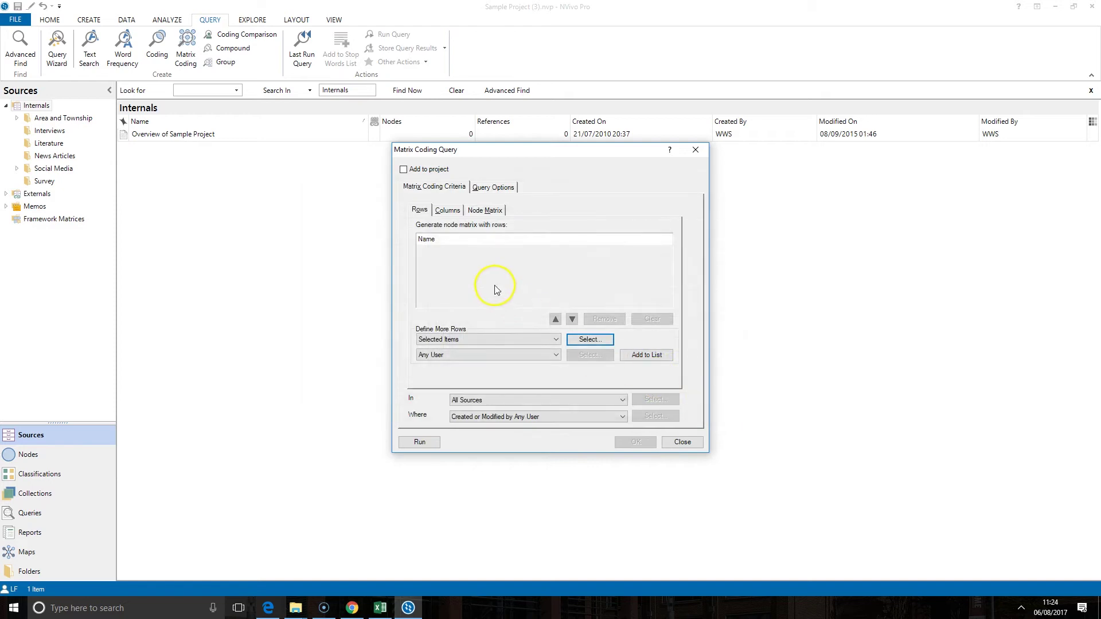
left_click(647, 355)
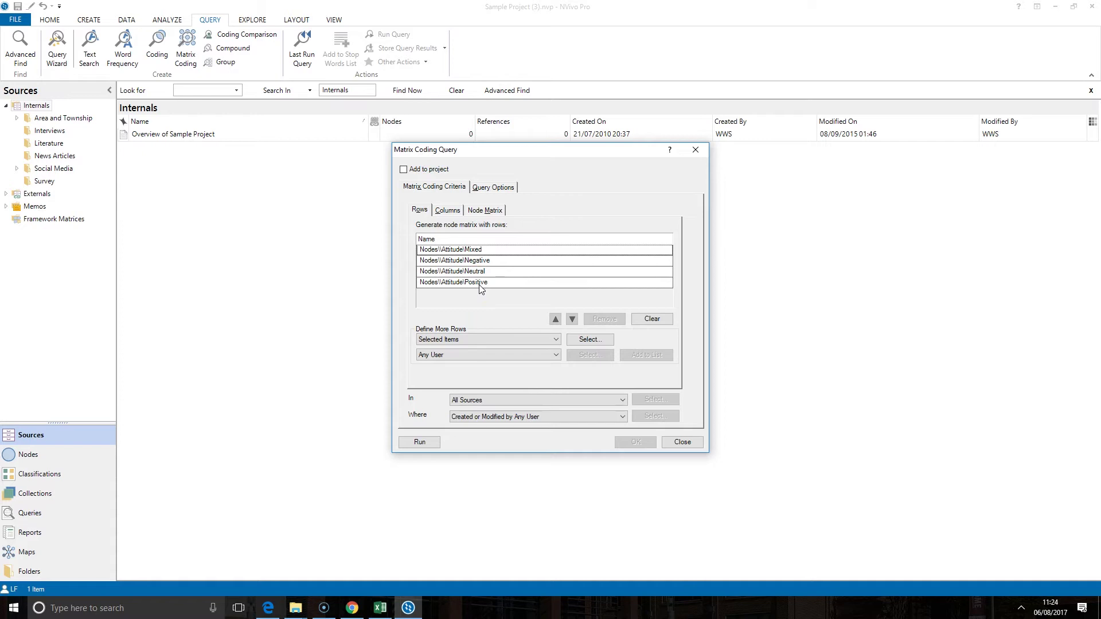
- Add six individual cases from Interview Participants, under the People cases, as columns of the matrix coding query
left_click(447, 210)
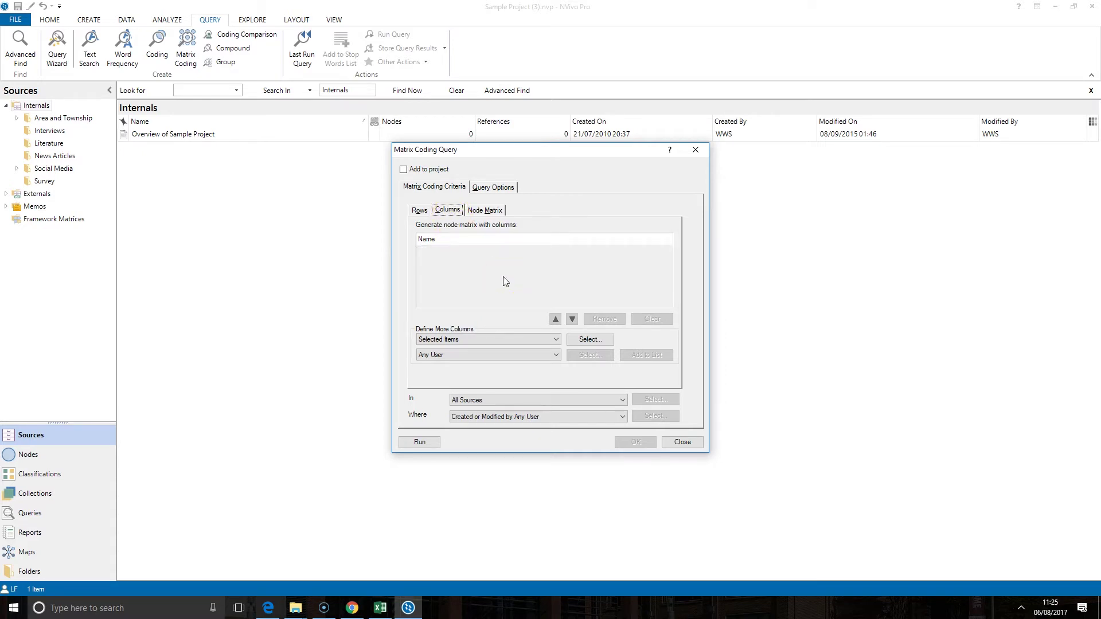
left_click(584, 341)
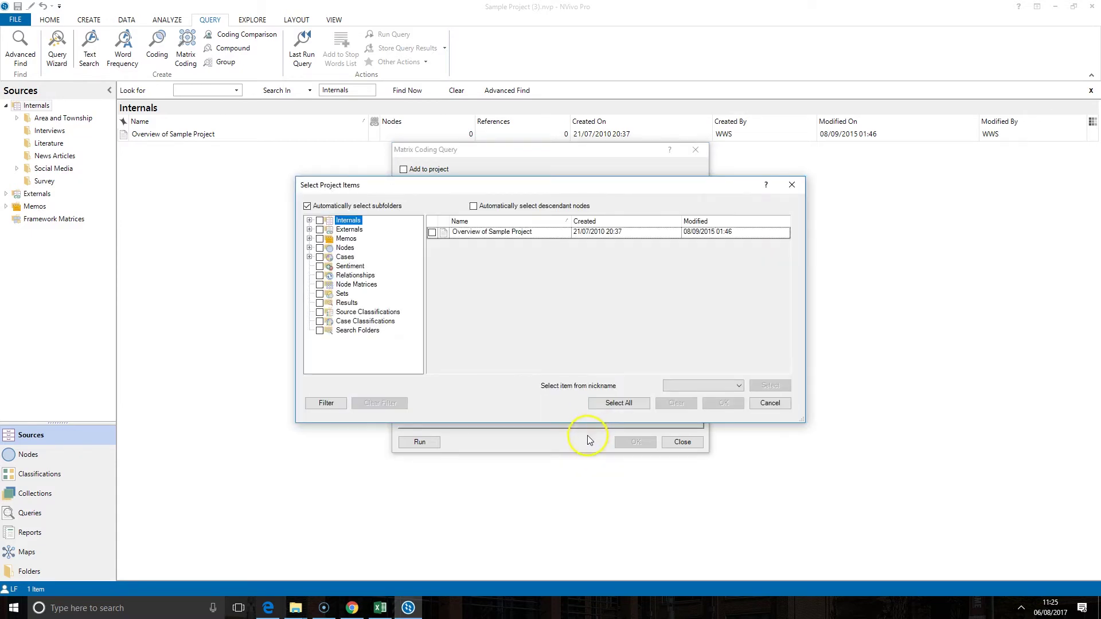
left_click(345, 257)
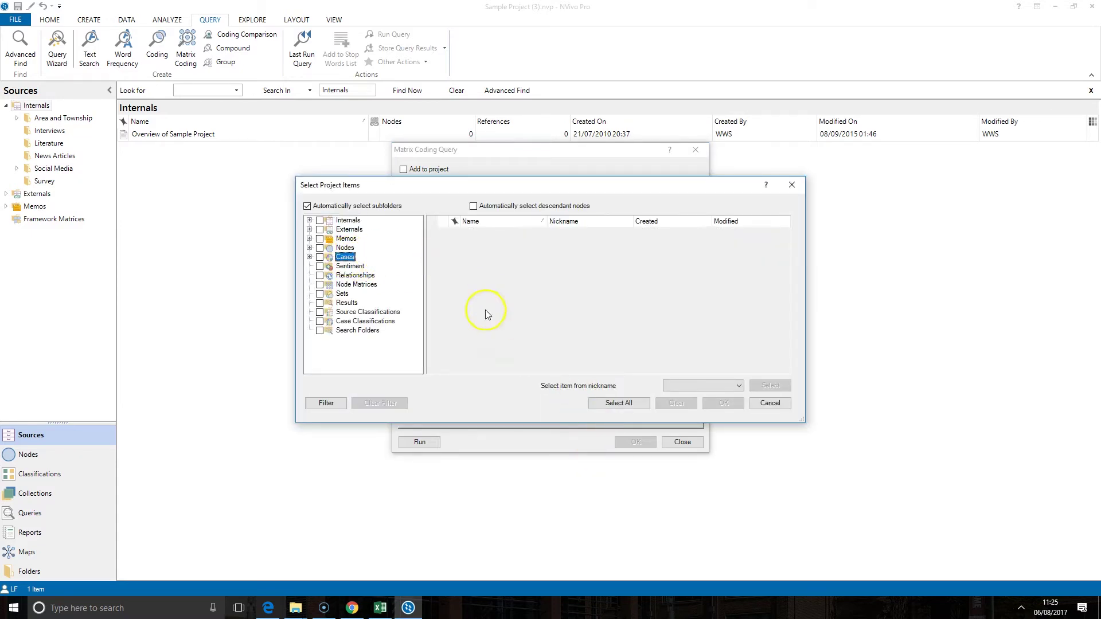
left_click(310, 258)
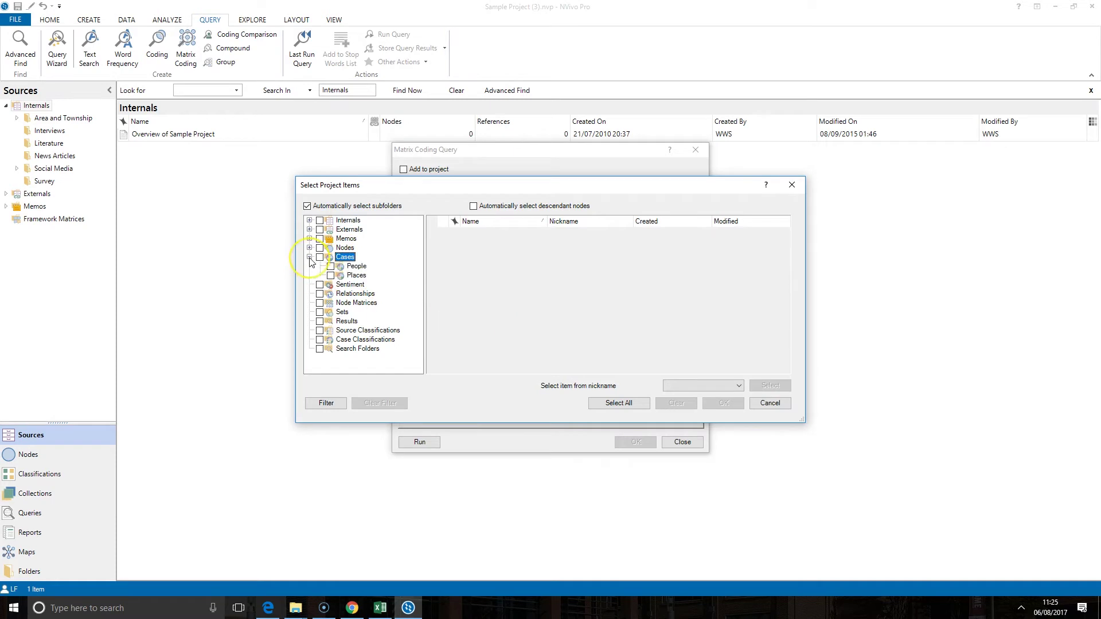
left_click(356, 266)
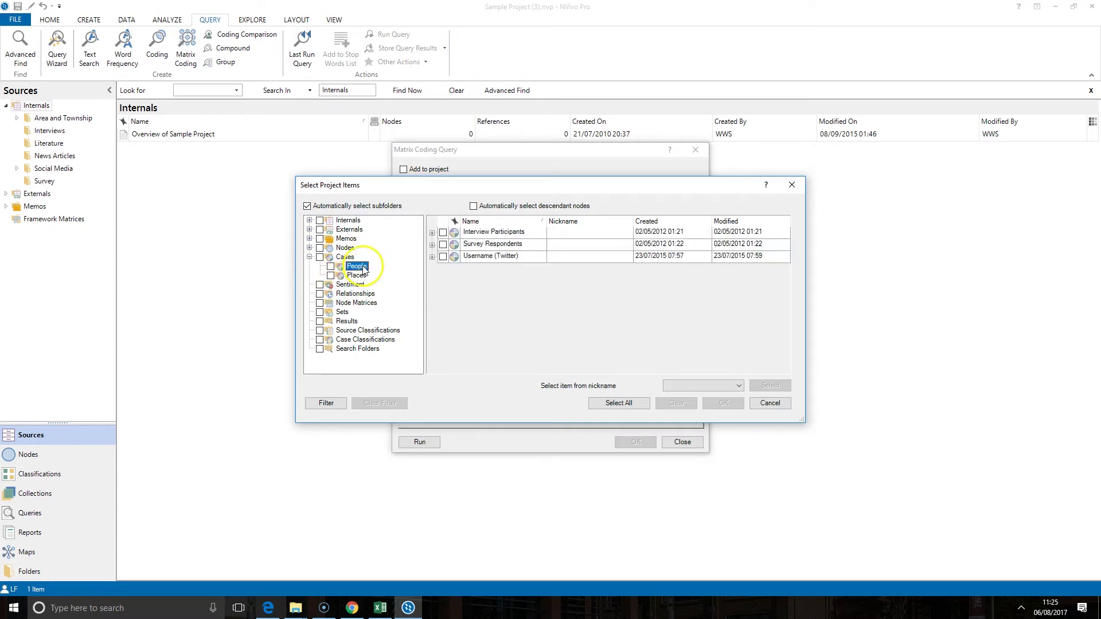
left_click(432, 233)
left_click(454, 260)
left_click(453, 284)
left_click(453, 344)
left_click(453, 356)
left_click(454, 332)
left_click(454, 307)
left_click(723, 403)
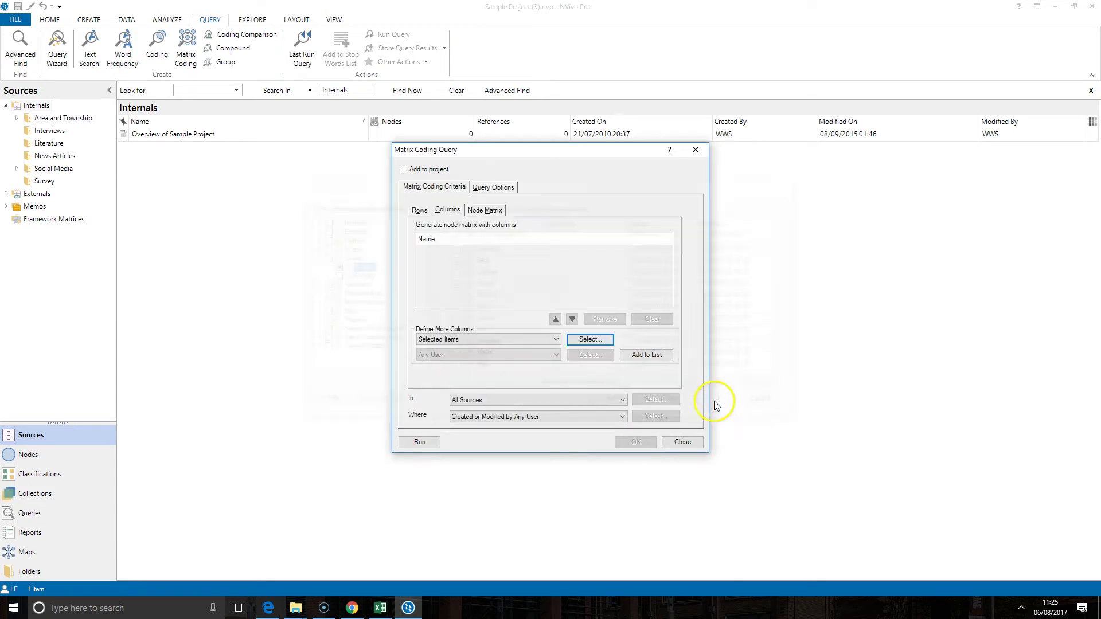
left_click(654, 355)
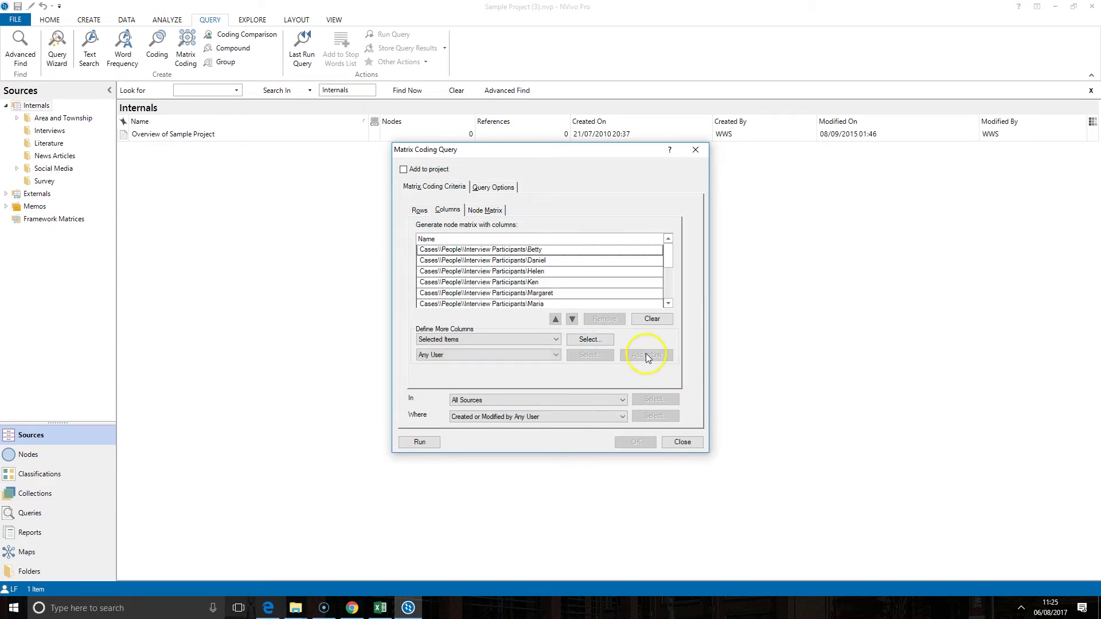
- Run the matrix coding query and inspect individual attitude cells in the results for the participants
left_click(552, 281)
left_click(422, 442)
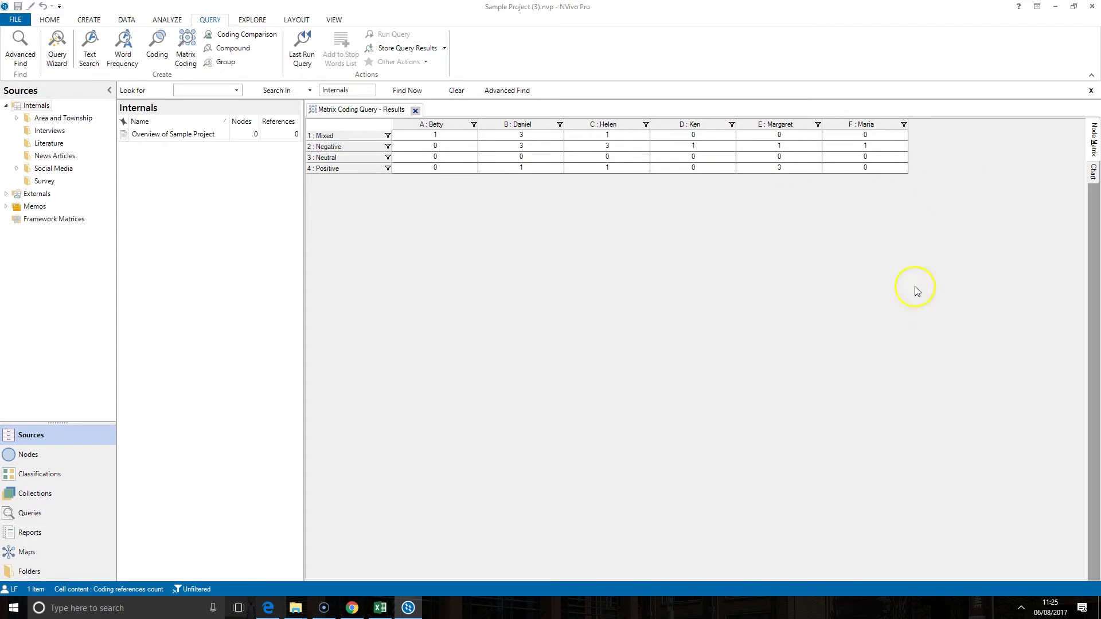
left_click(446, 125)
left_click(443, 136)
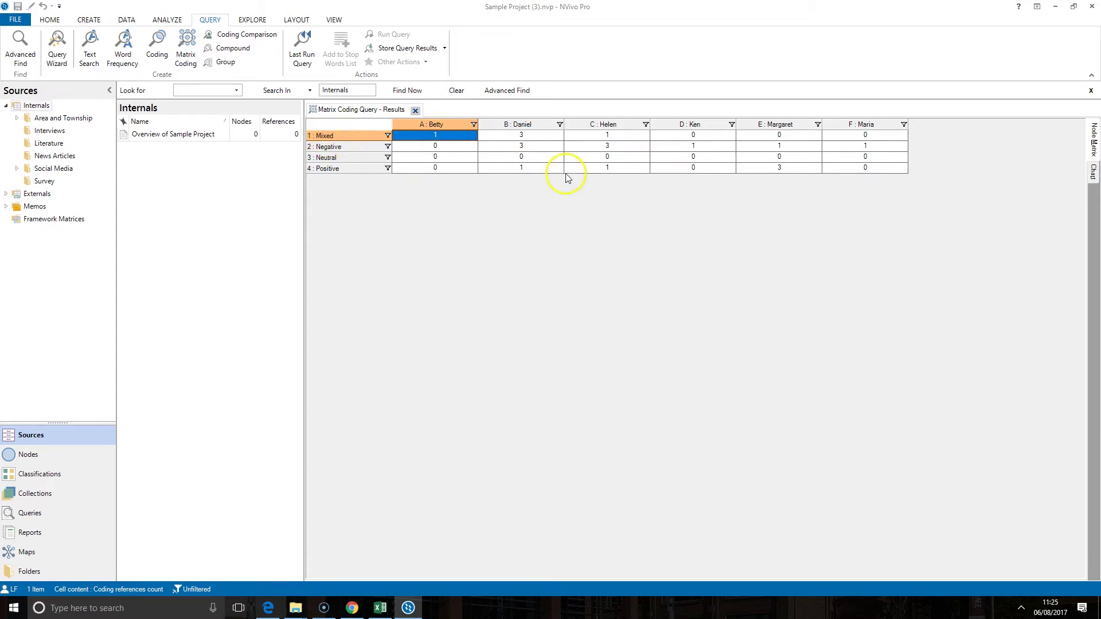
left_click(864, 144)
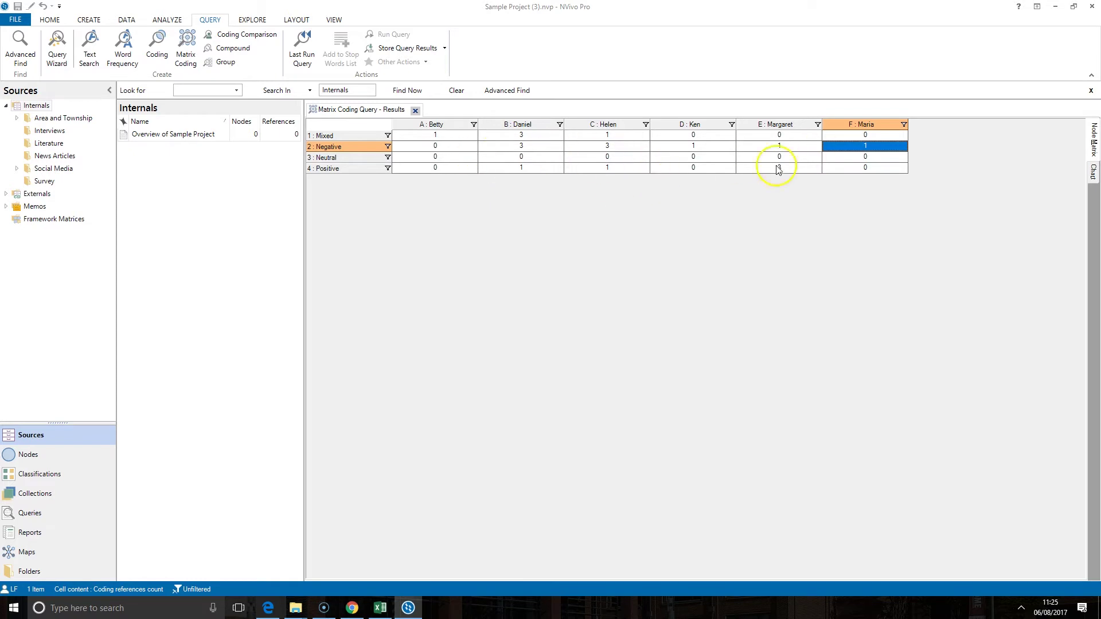
- Apply Blue-White cell shading to the results matrix and deselect the highlighted cell to check the colours
left_click(341, 24)
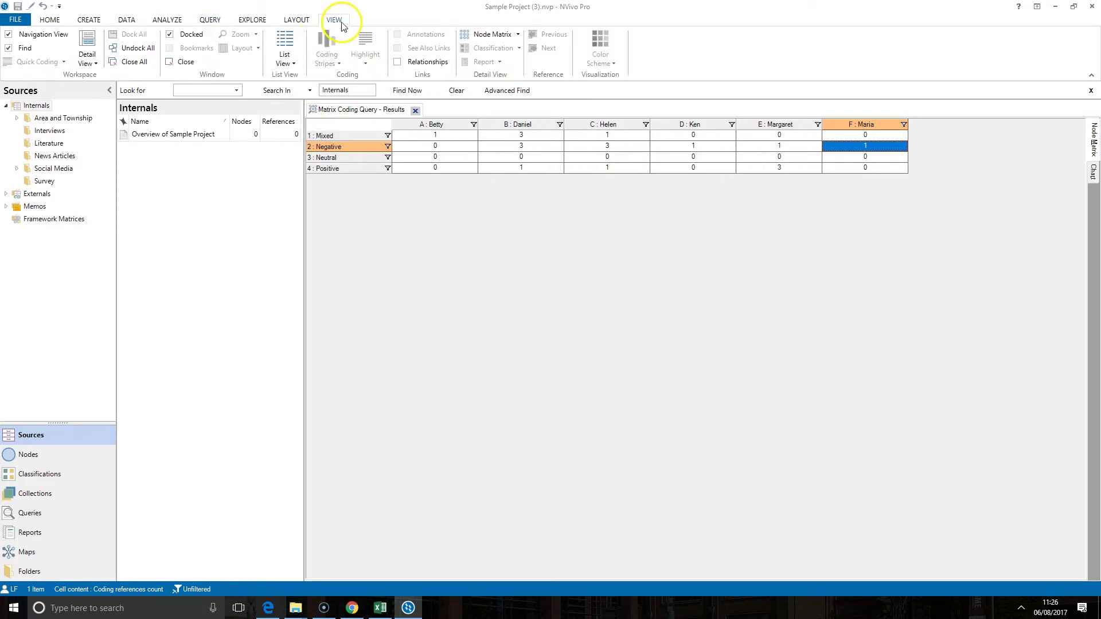
left_click(497, 37)
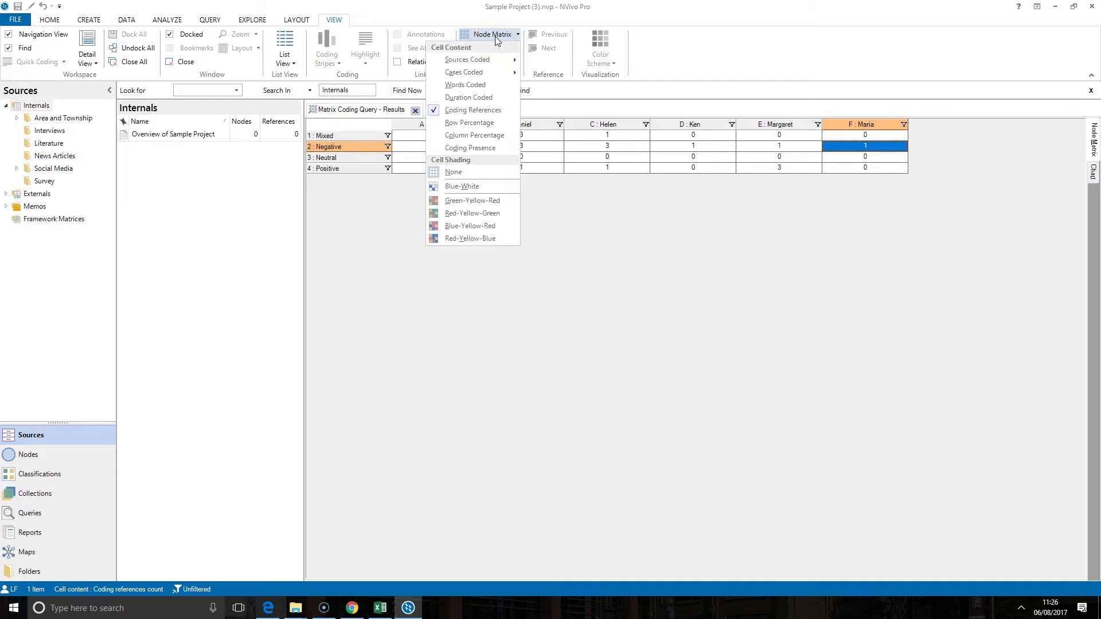
left_click(472, 188)
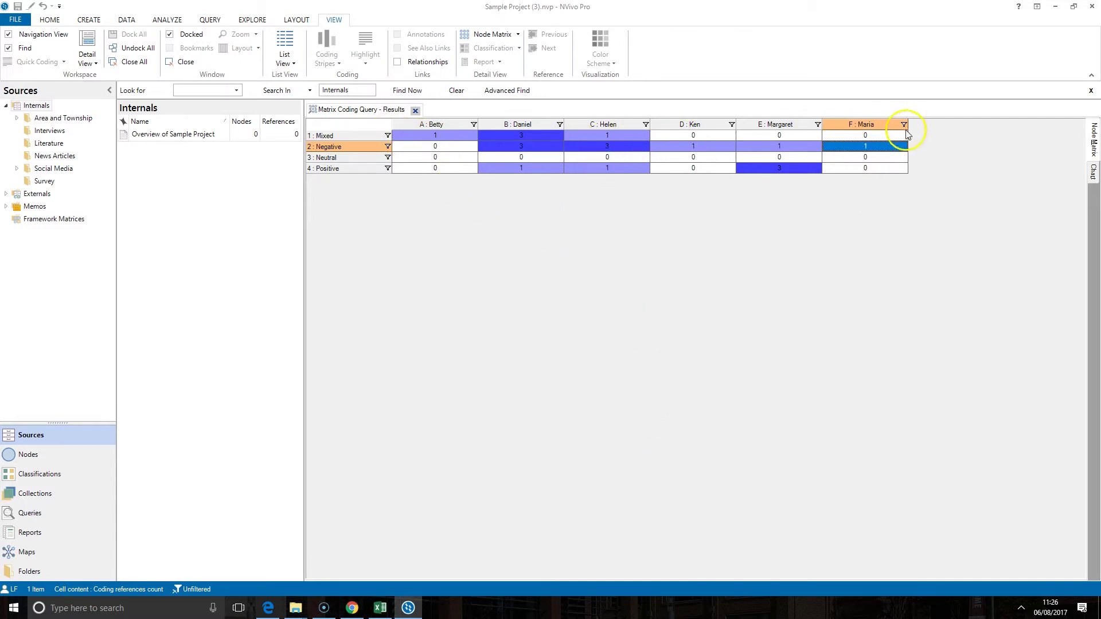
left_click(453, 158)
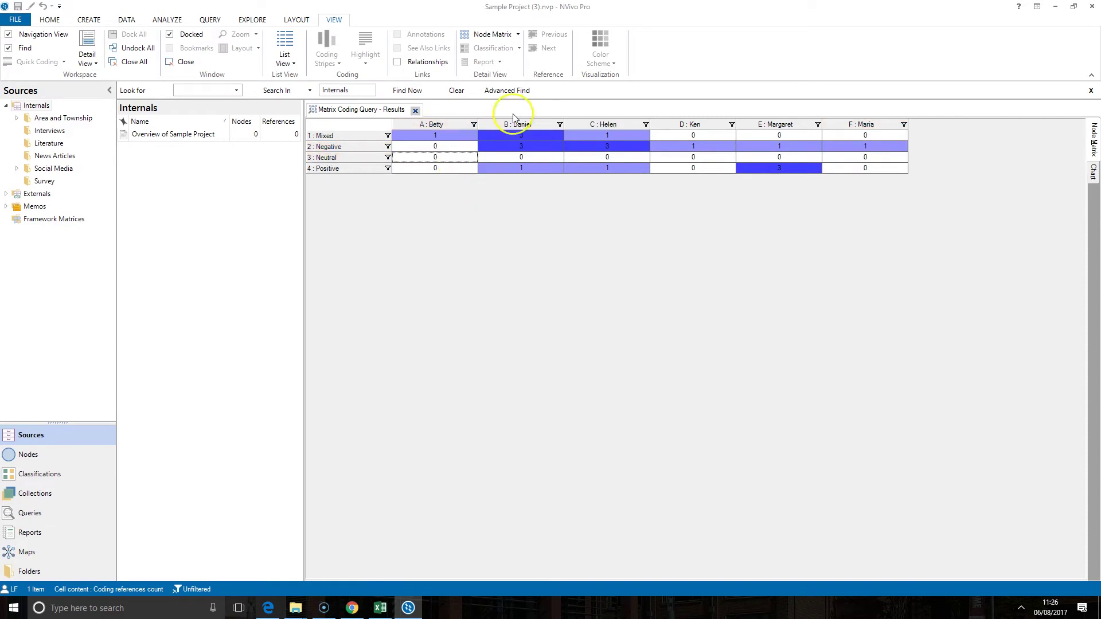
- Change the matrix cell content to Coding Presence
left_click(516, 35)
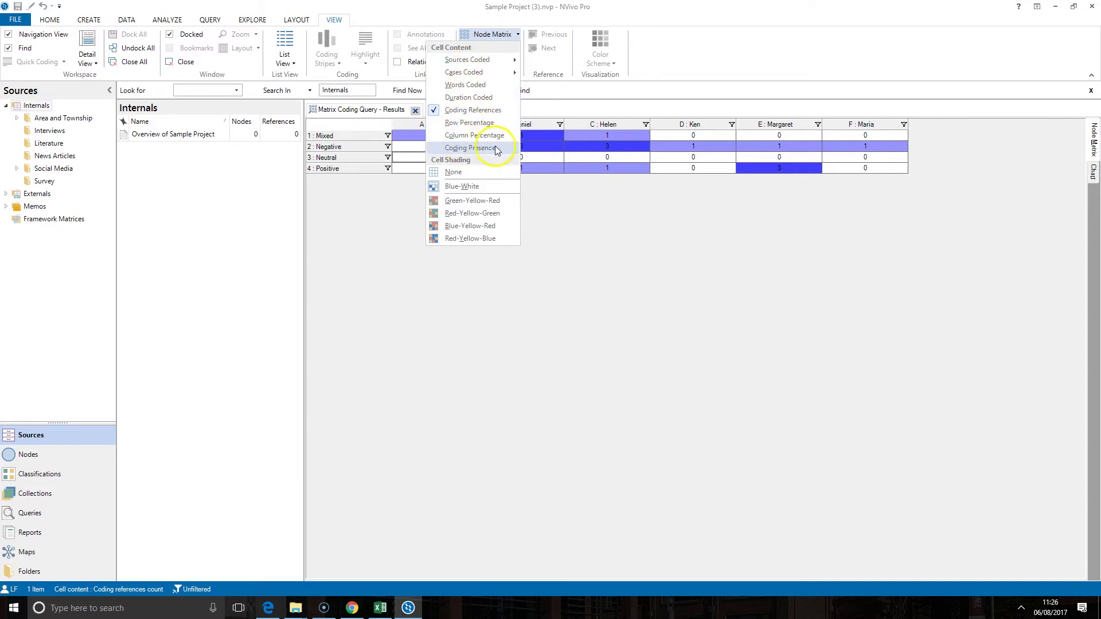
mouse_move(466, 60)
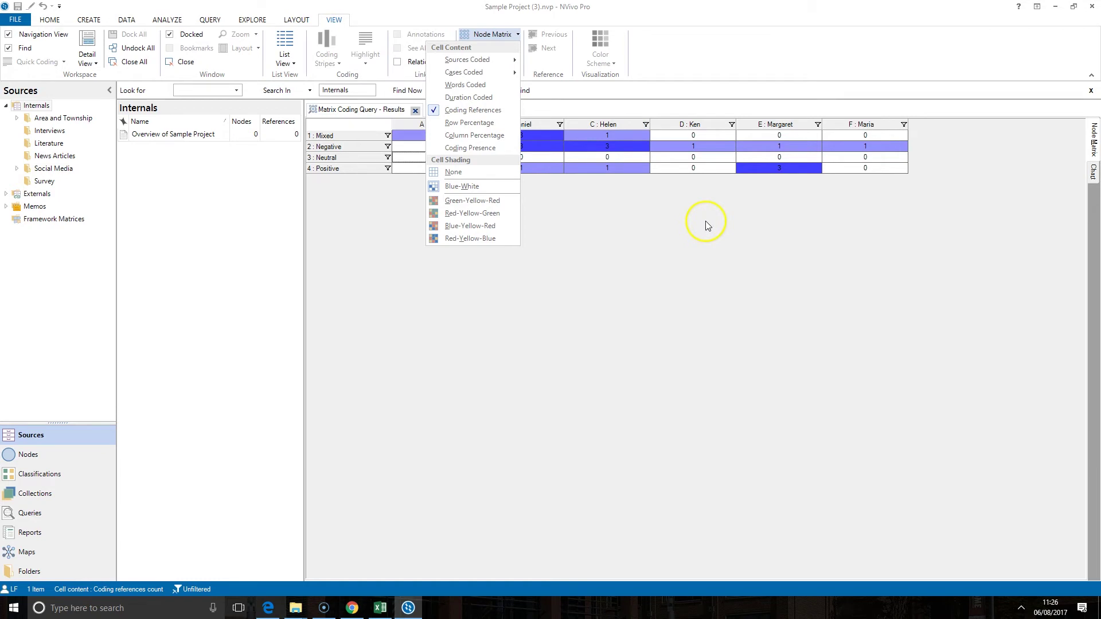
left_click(494, 148)
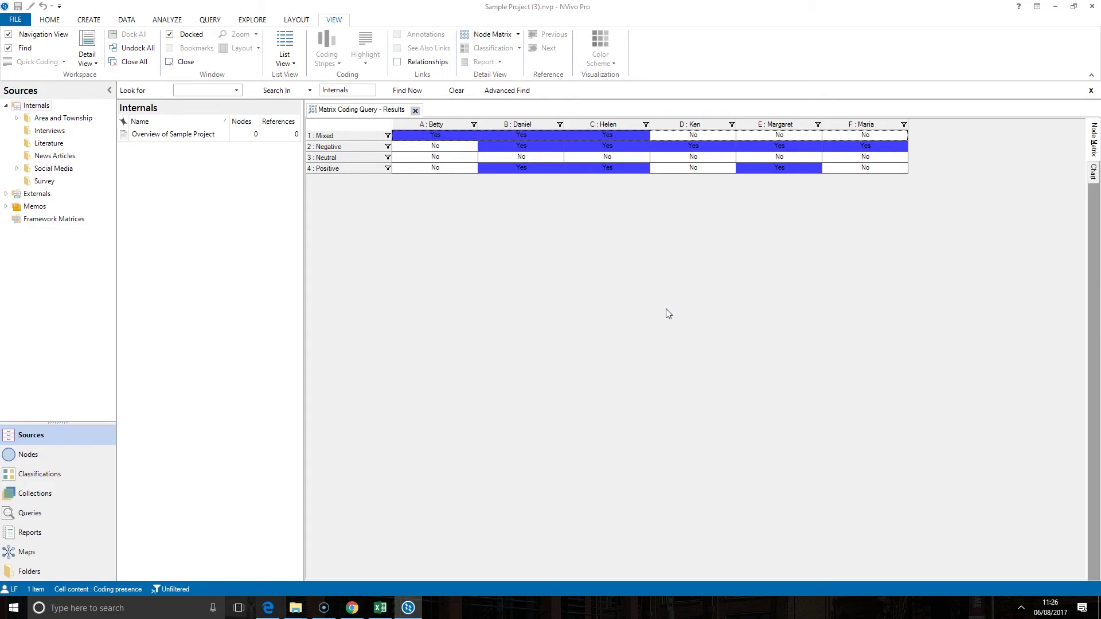
- Show row percentages in the matrix cells and examine the Mixed row, then switch the cell content to column percentages
left_click(511, 38)
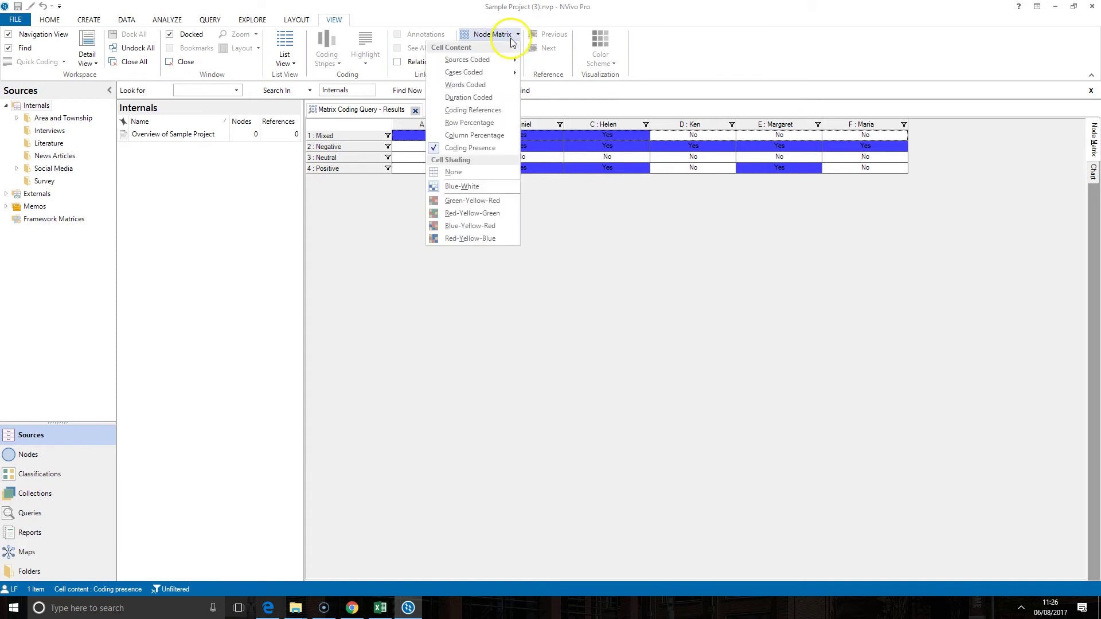
left_click(486, 124)
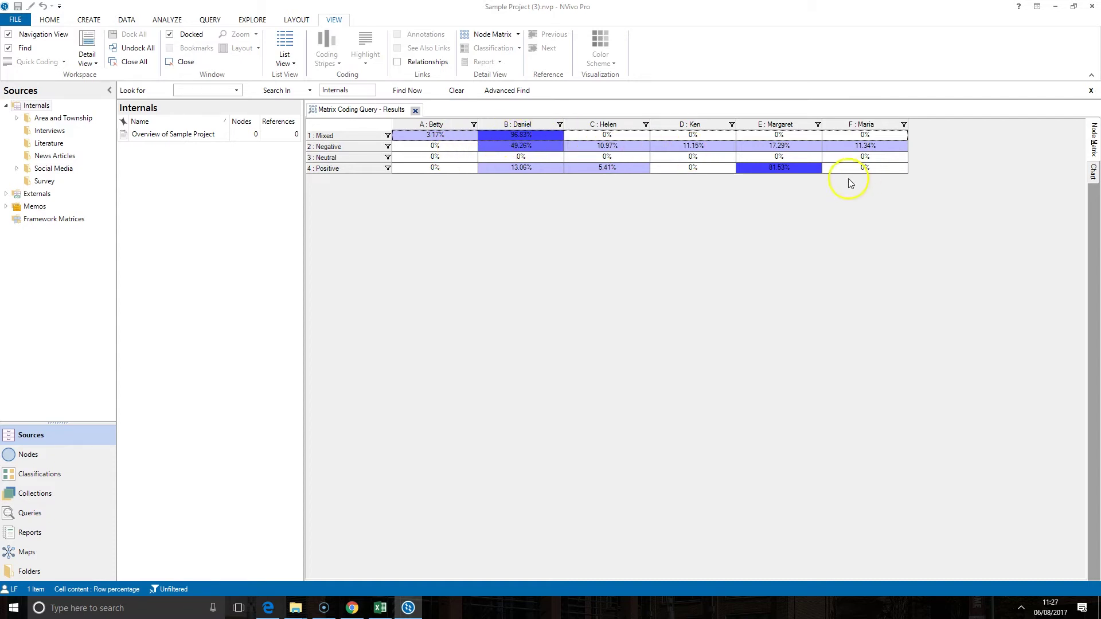
left_click(335, 138)
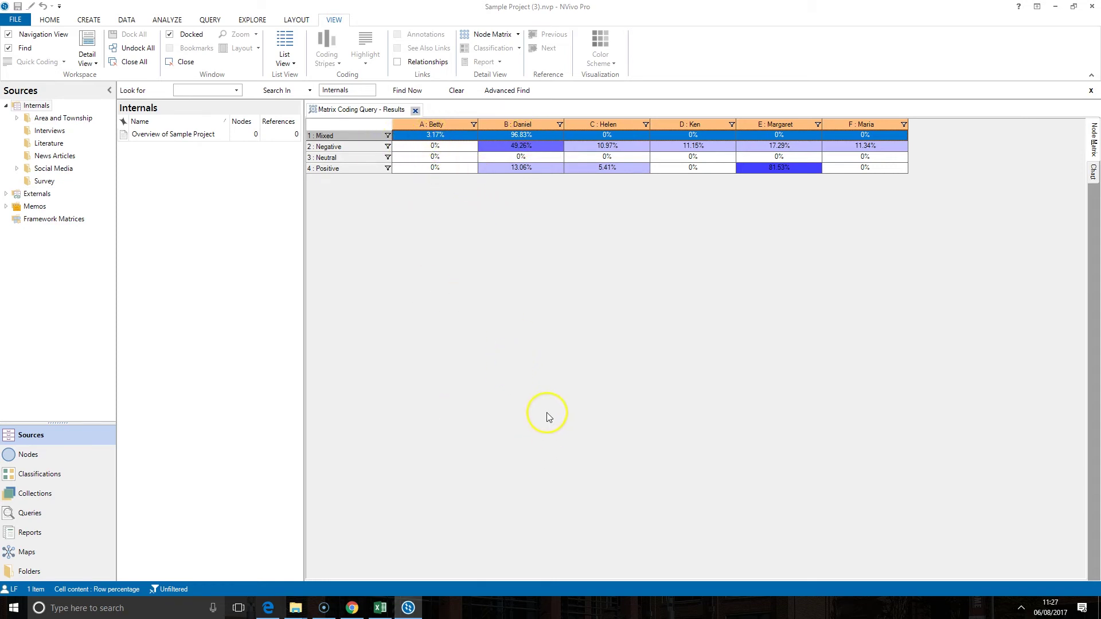
left_click(499, 34)
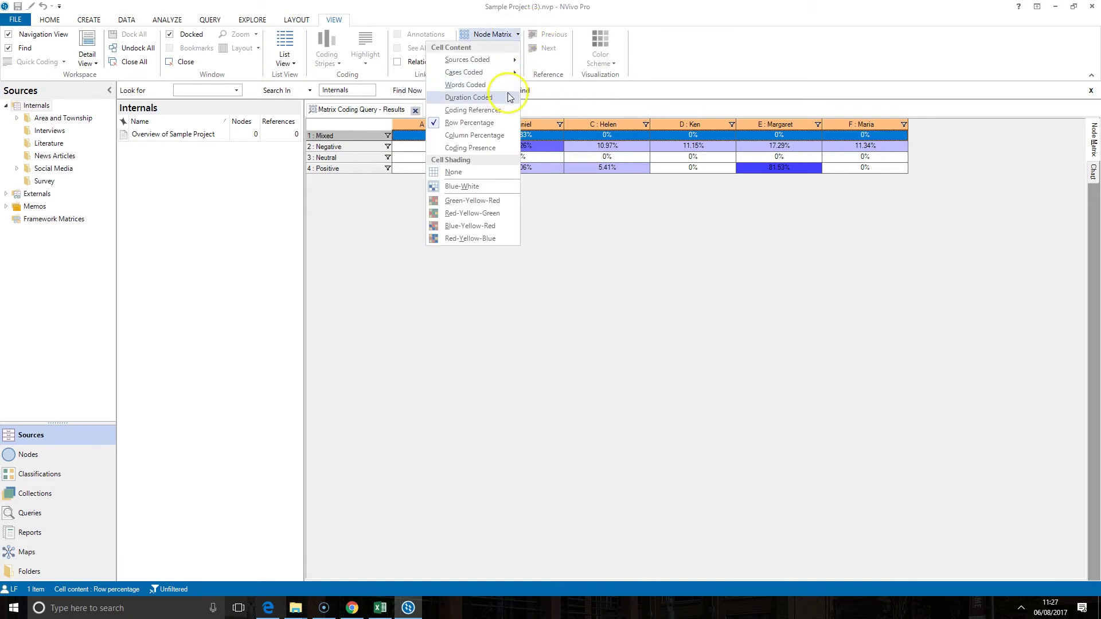
left_click(491, 136)
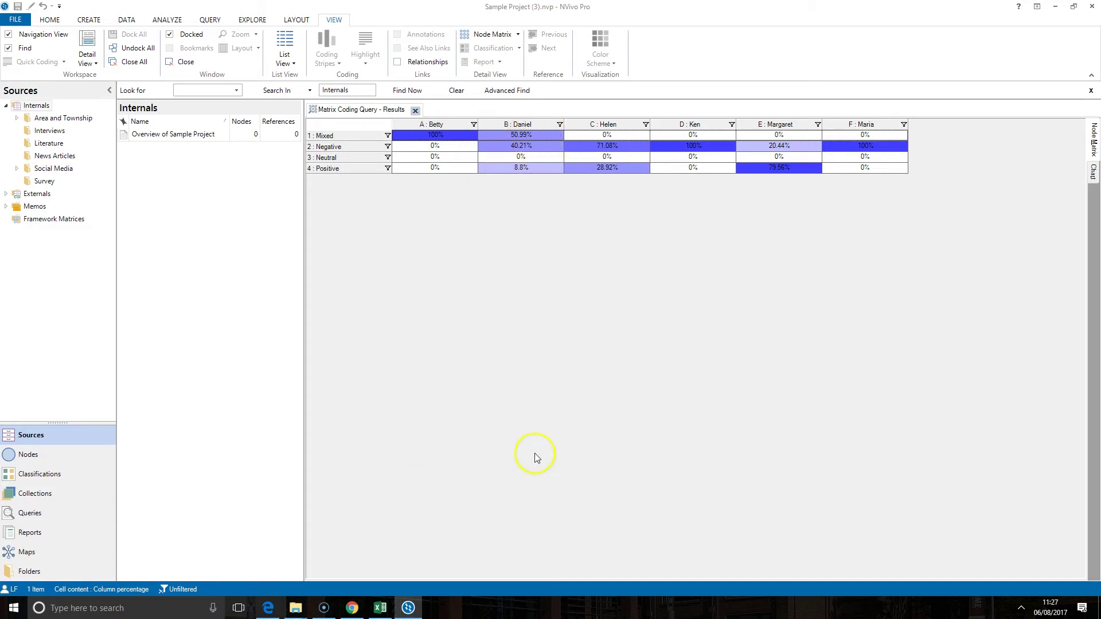
- Set the matrix cell content to Words Coded
left_click(510, 38)
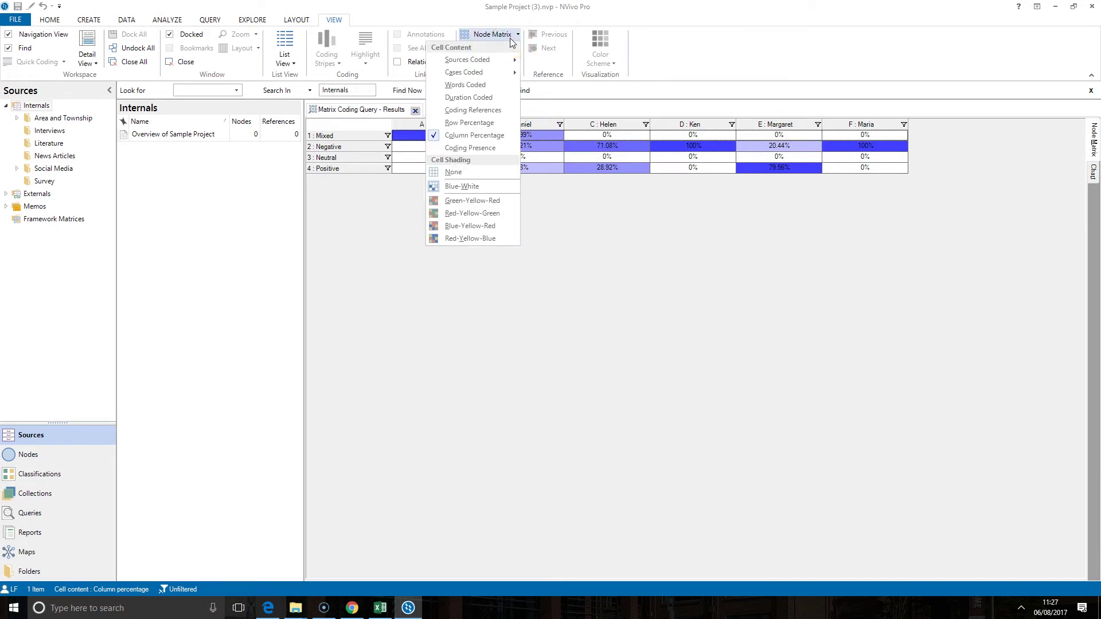
left_click(484, 85)
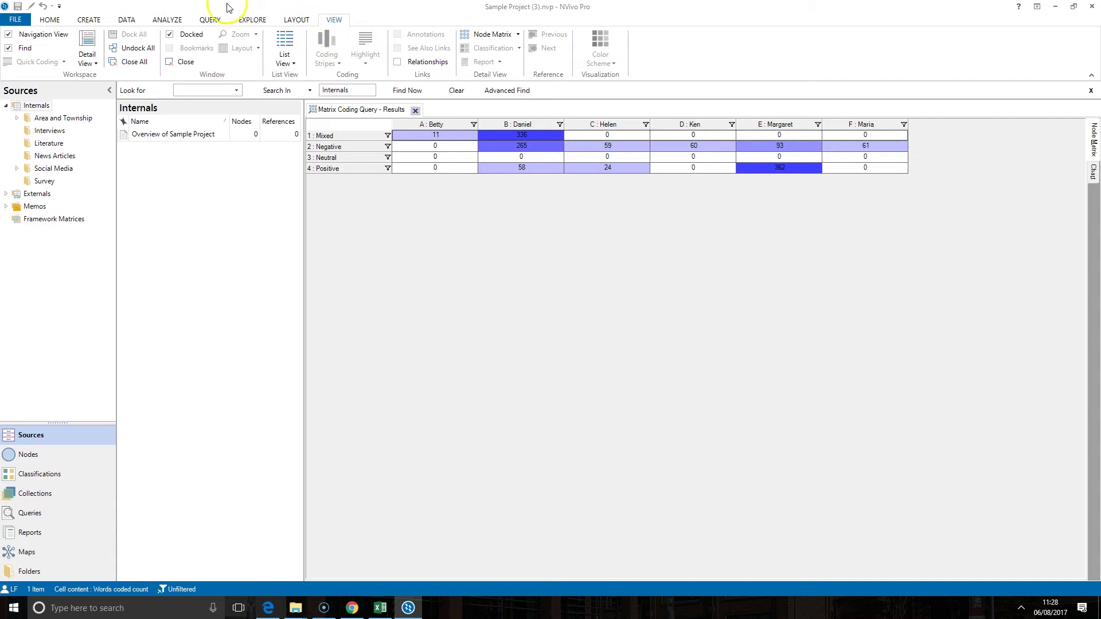
- Reopen the last run matrix coding query and save it to the project under the name "Example"
left_click(211, 20)
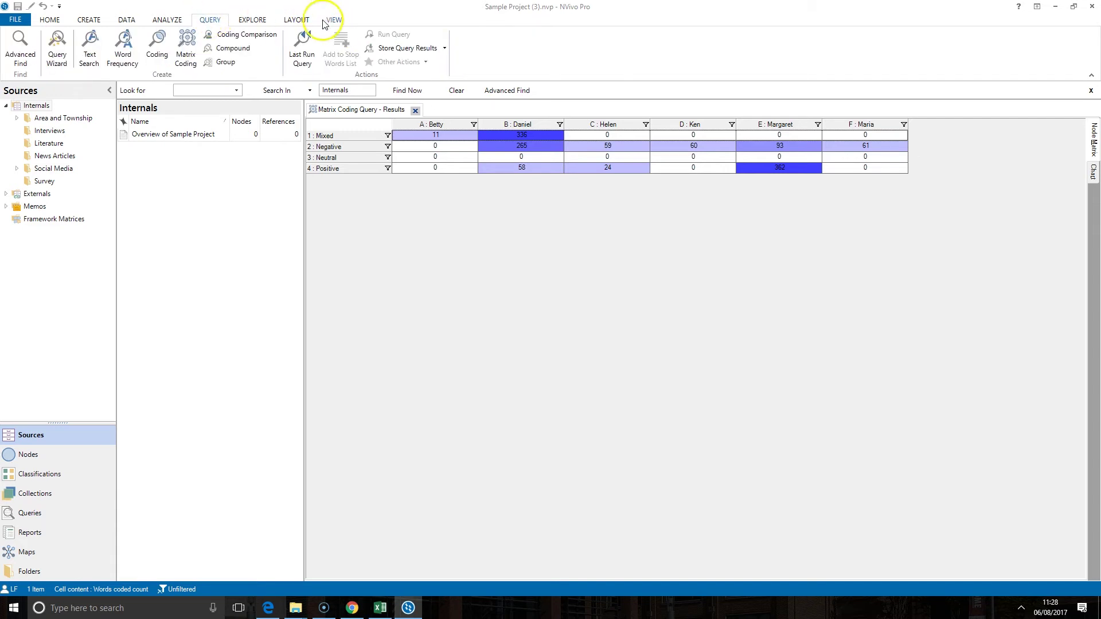
left_click(310, 46)
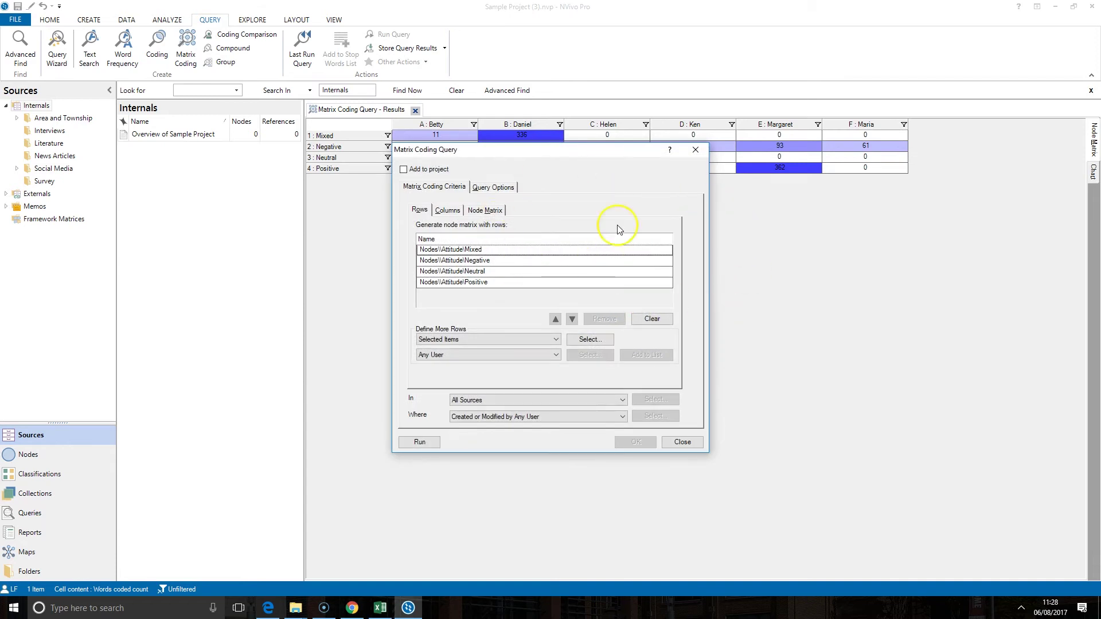
left_click(441, 172)
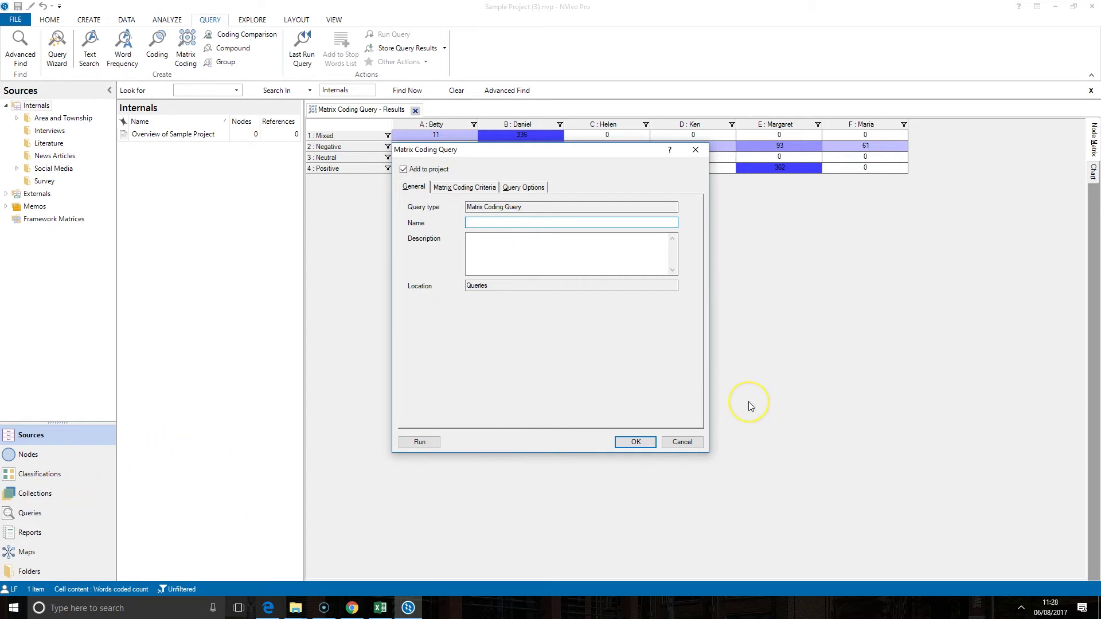
type("Example")
left_click(656, 446)
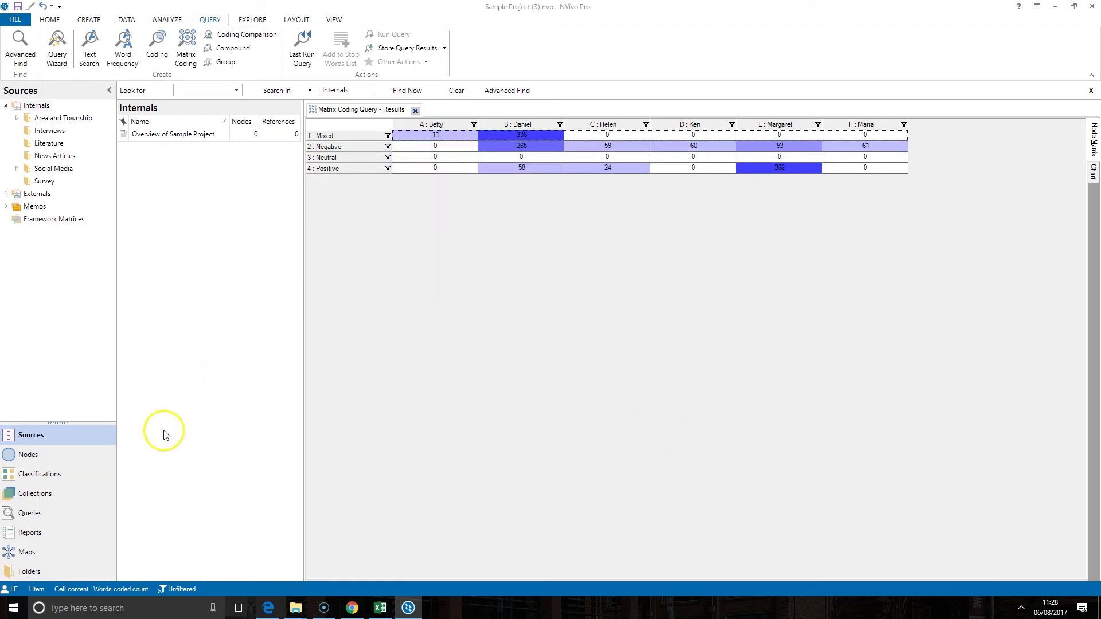
- Find the saved "Example" query among the project's queries and close the open matrix coding results
left_click(60, 519)
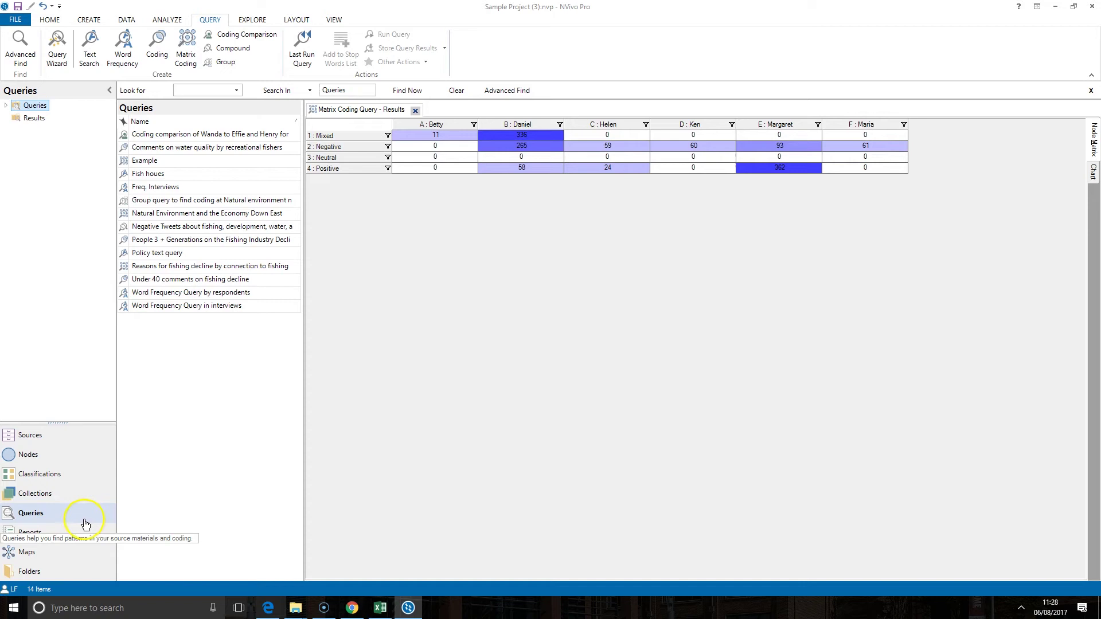
left_click(160, 164)
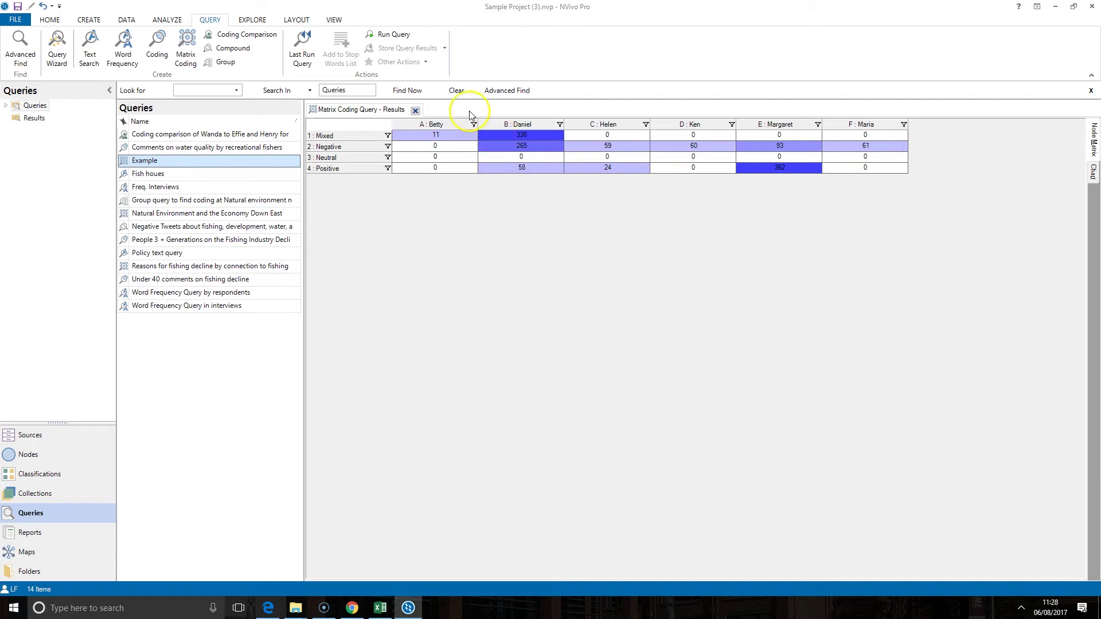
key("ctrl+F4")
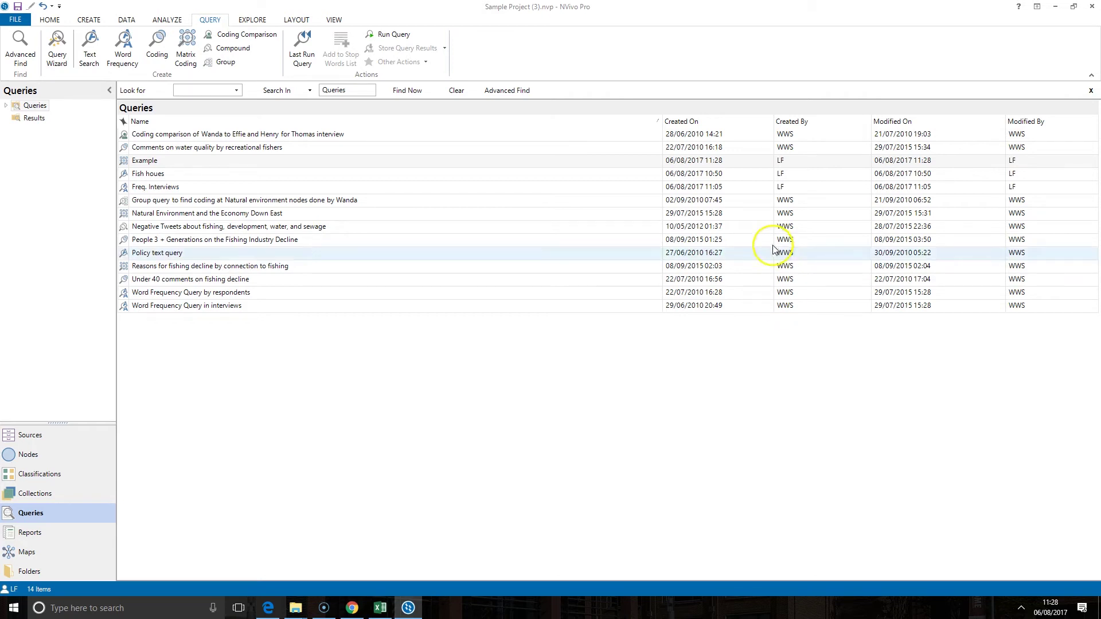
- Start a new matrix coding query with the Natural environment nodes Habitat, Landscape, Renewable energy and Water quality as rows
left_click(185, 49)
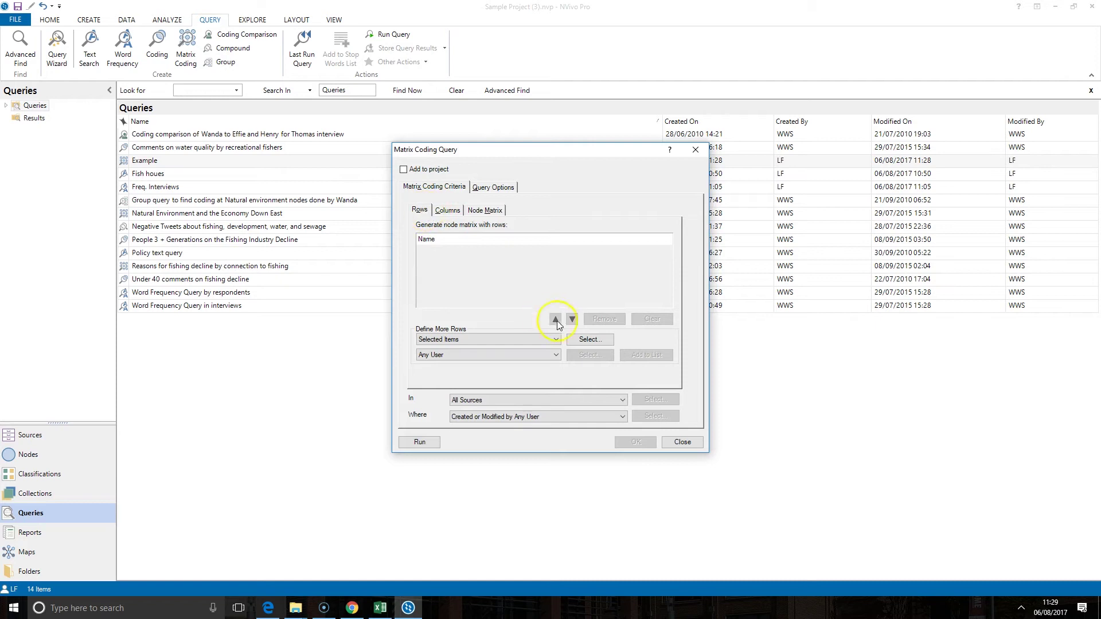
left_click(574, 340)
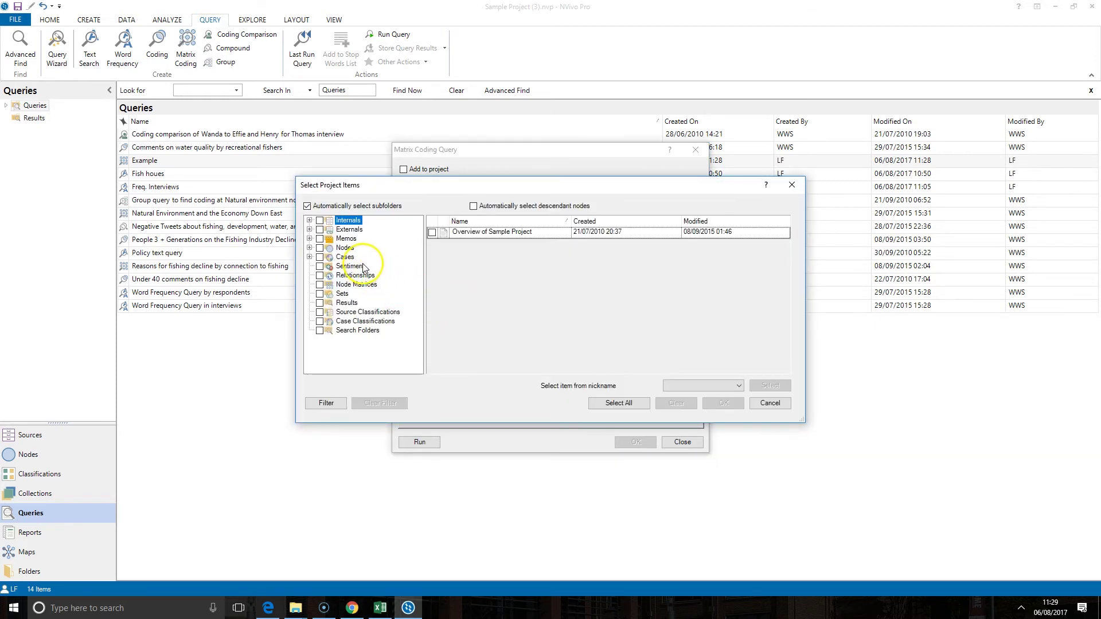
left_click(345, 247)
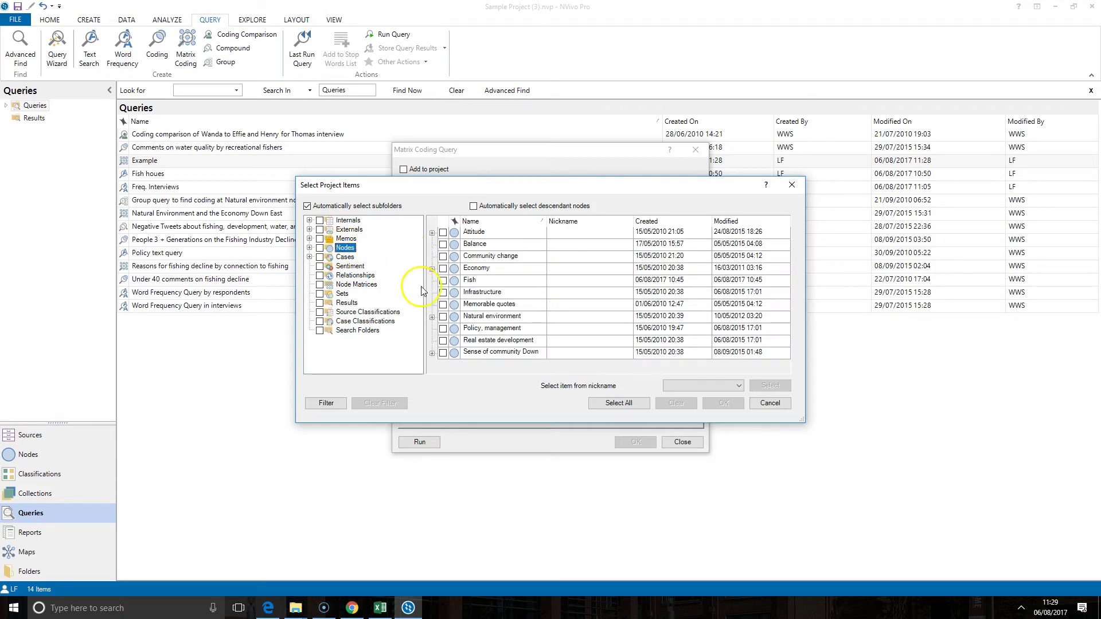
left_click(432, 317)
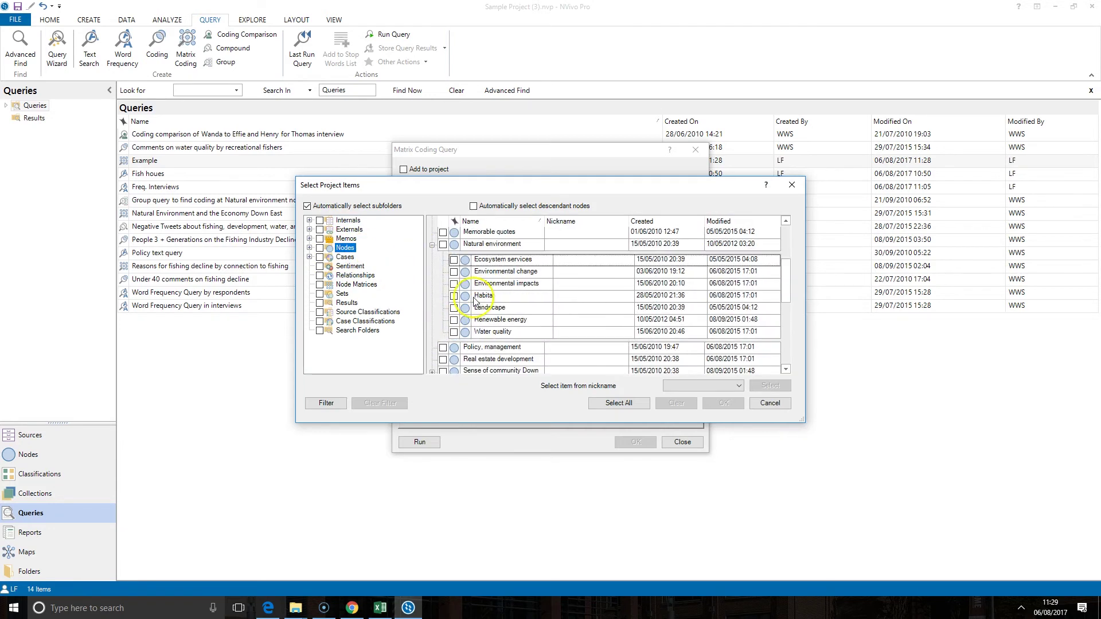
left_click(454, 296)
left_click(453, 308)
left_click(453, 320)
left_click(454, 332)
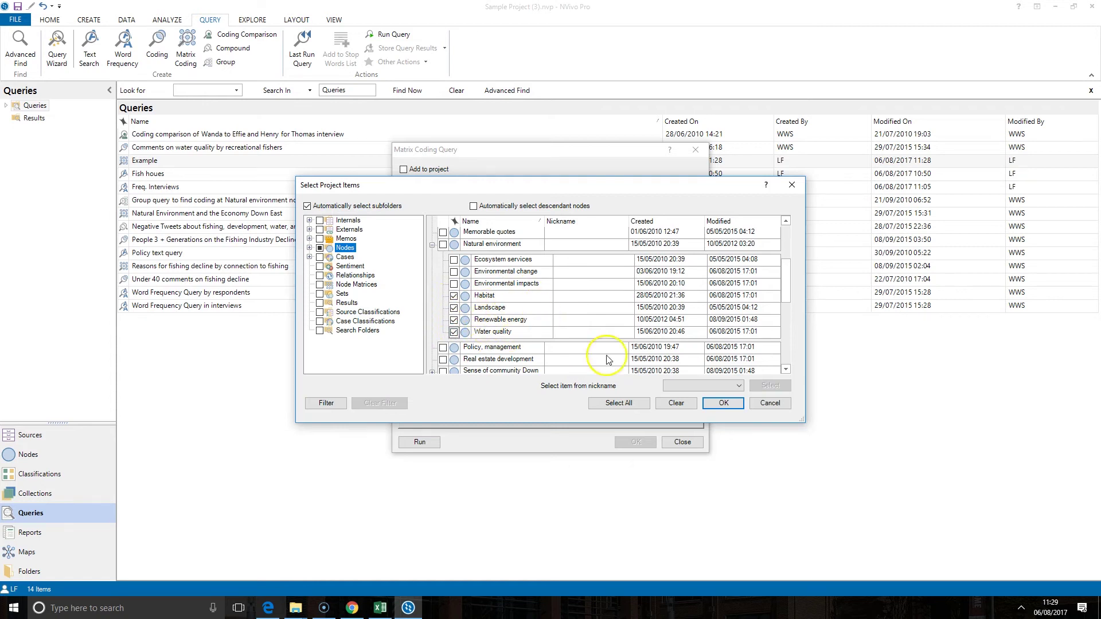
left_click(733, 403)
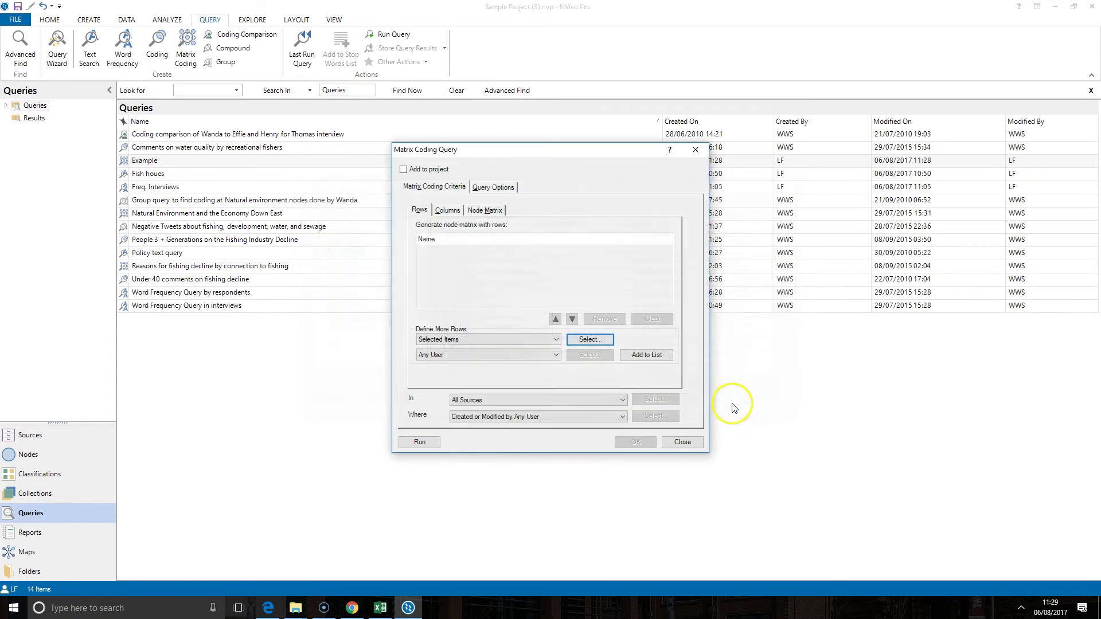
left_click(647, 355)
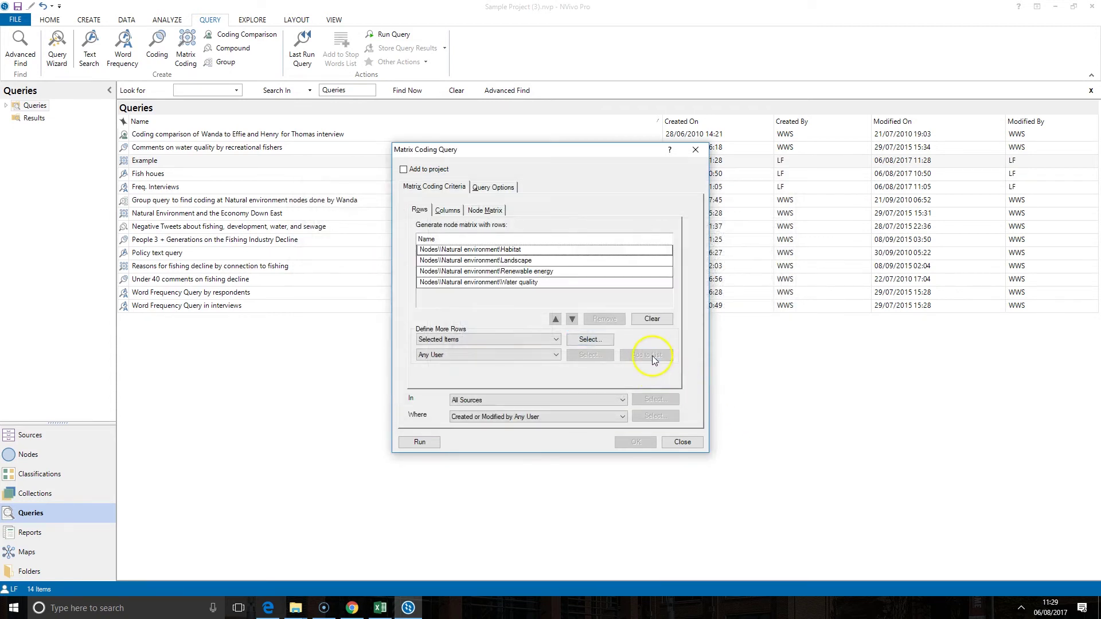
- Select the Female and Male values of the Person classification's Gender attribute for the query's columns
left_click(448, 212)
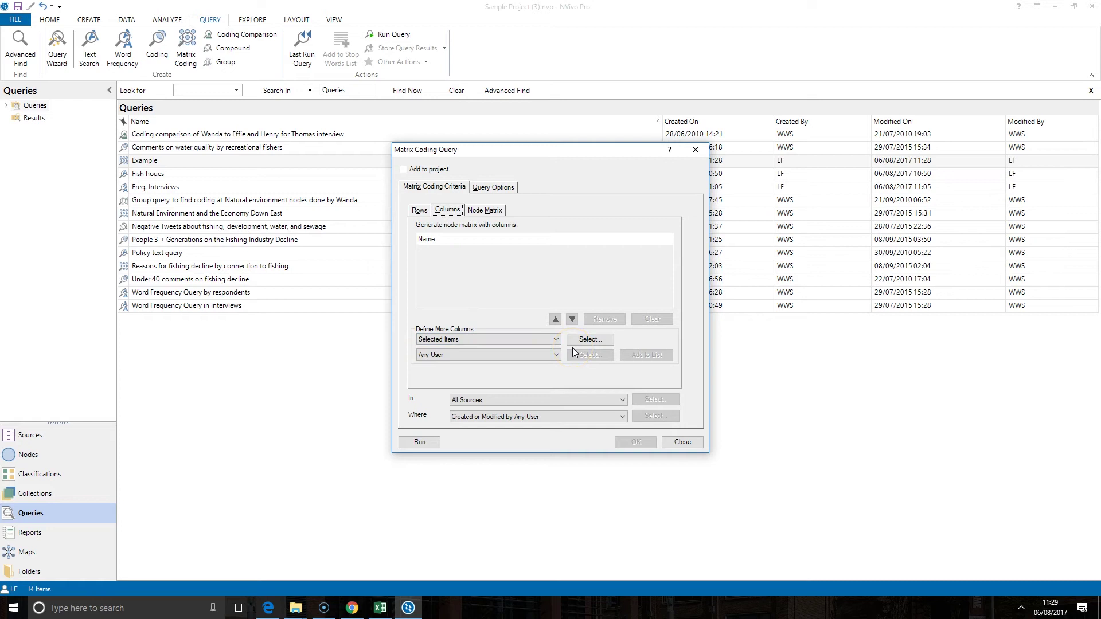
left_click(588, 340)
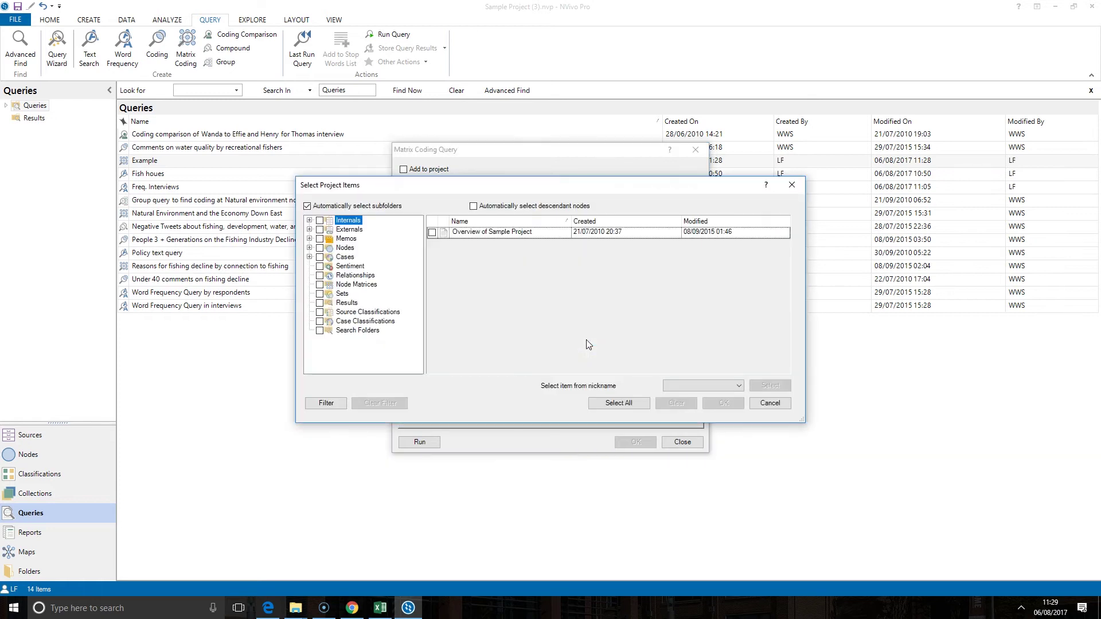
left_click(352, 321)
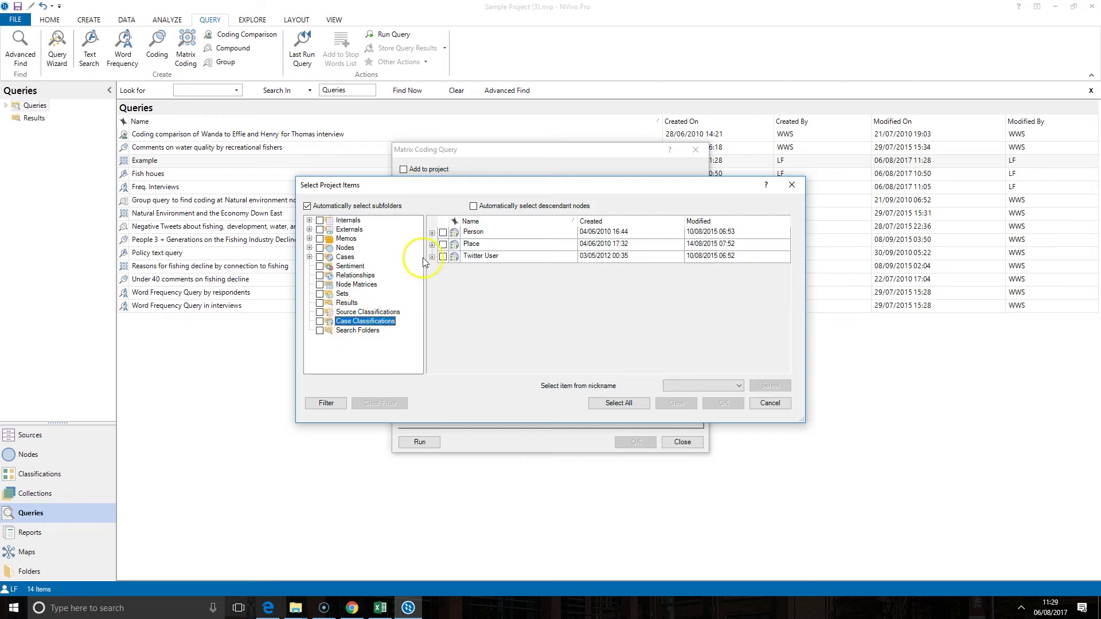
left_click(432, 233)
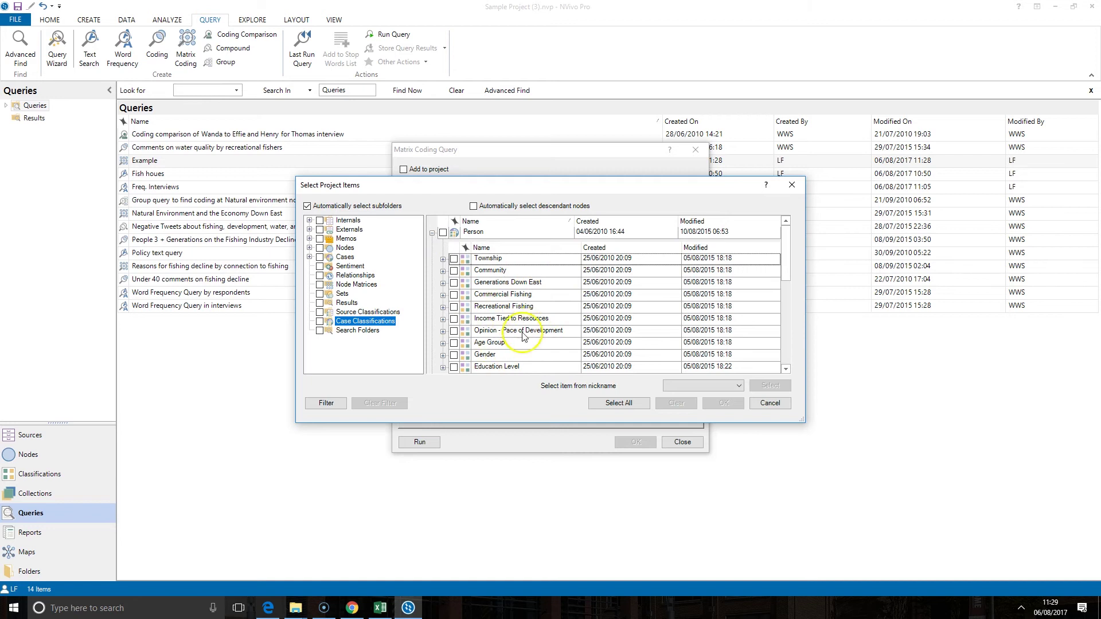
scroll(512, 364, "down", 3)
scroll(524, 344, "up", 3)
left_click(443, 355)
scroll(504, 333, "down", 1)
left_click(465, 343)
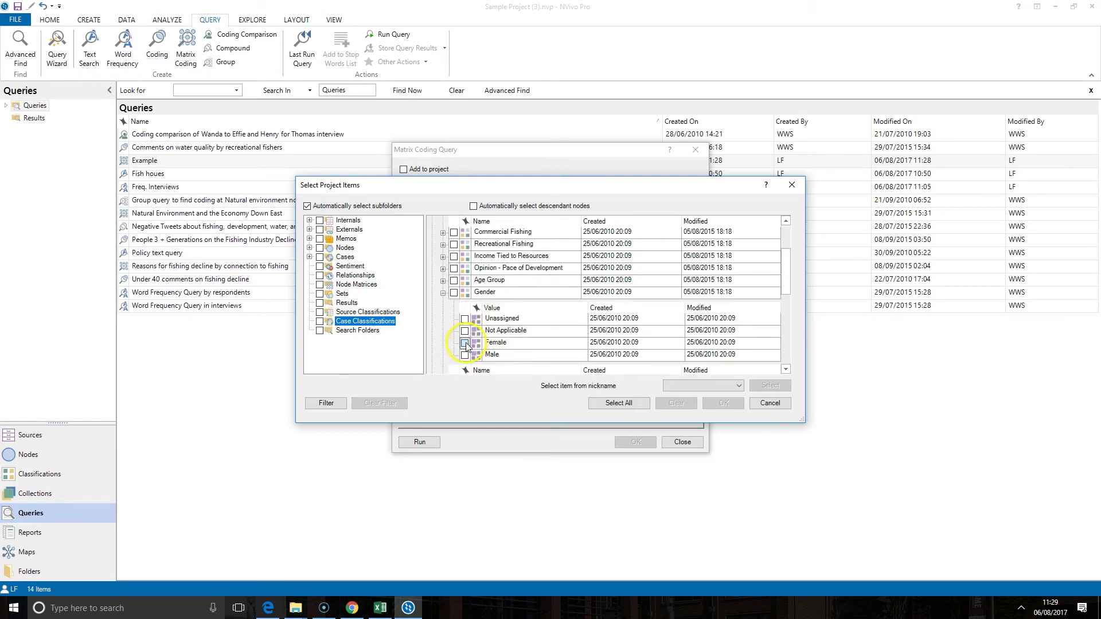
left_click(723, 403)
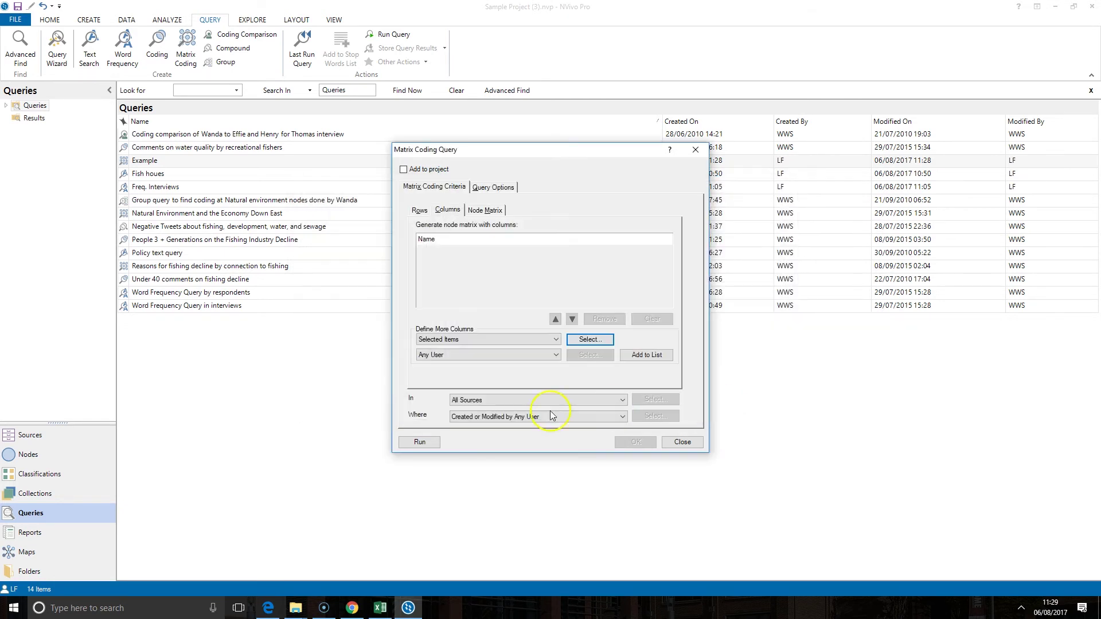
- Add the selected Gender values to the column list and run the matrix coding query
left_click(421, 442)
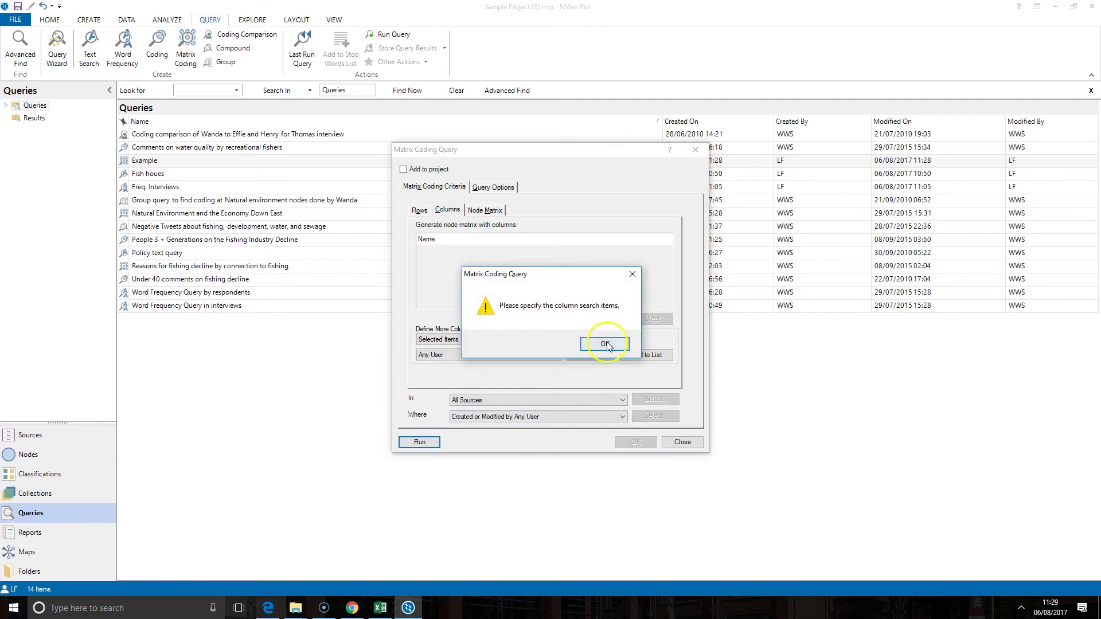
left_click(605, 344)
left_click(646, 355)
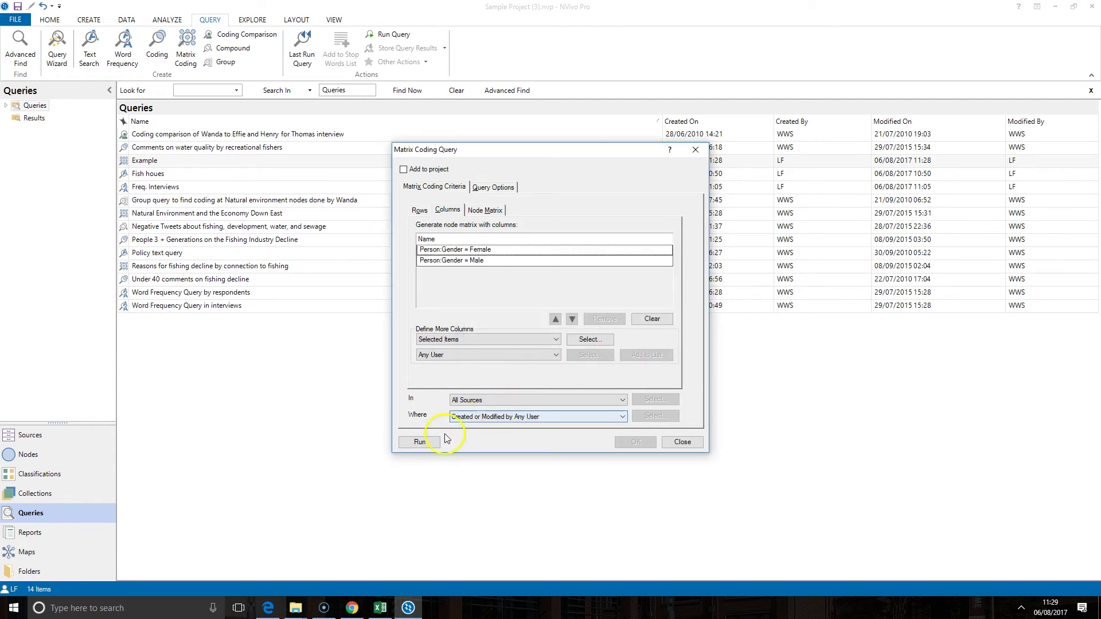
left_click(420, 442)
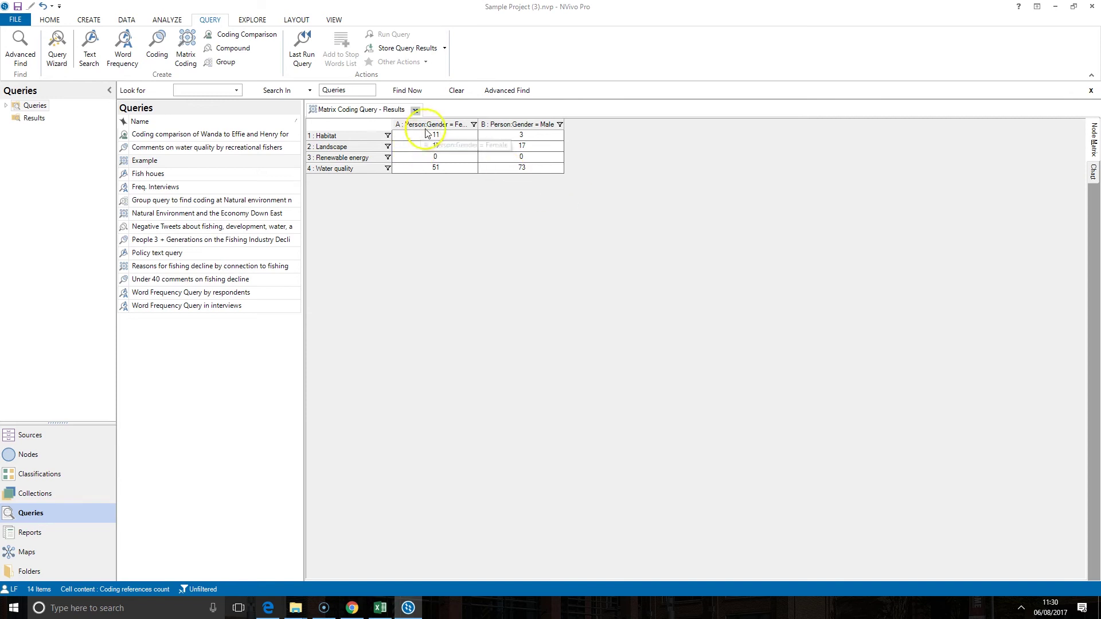
- Widen the Female column to show its full heading and apply Blue-White cell shading to the matrix
left_click_drag(476, 125, 536, 125)
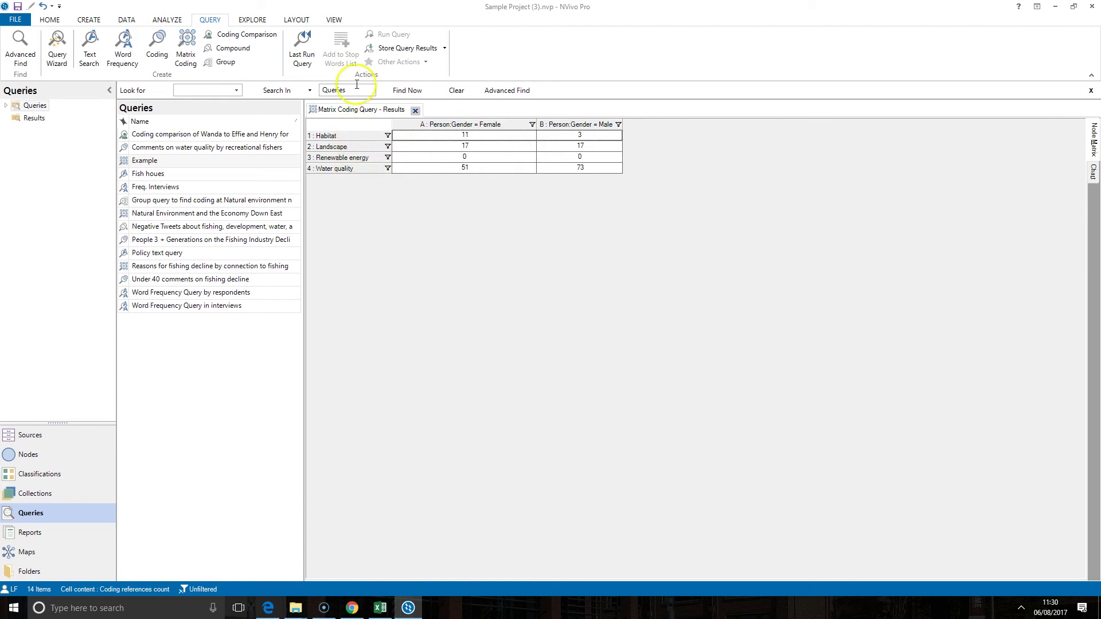
left_click(332, 19)
left_click(488, 34)
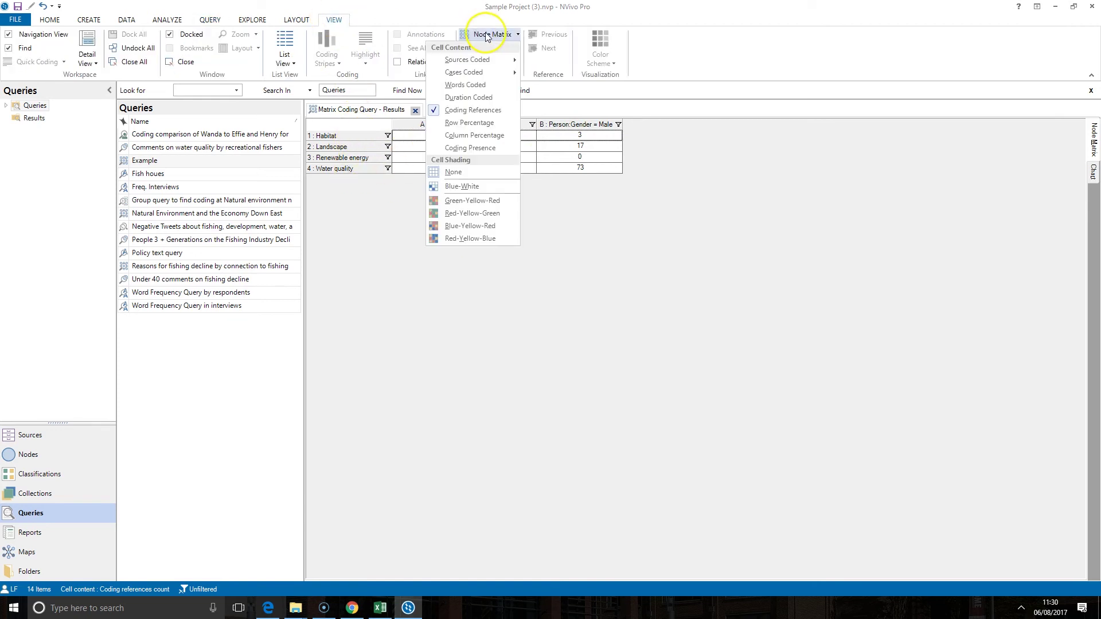
left_click(468, 187)
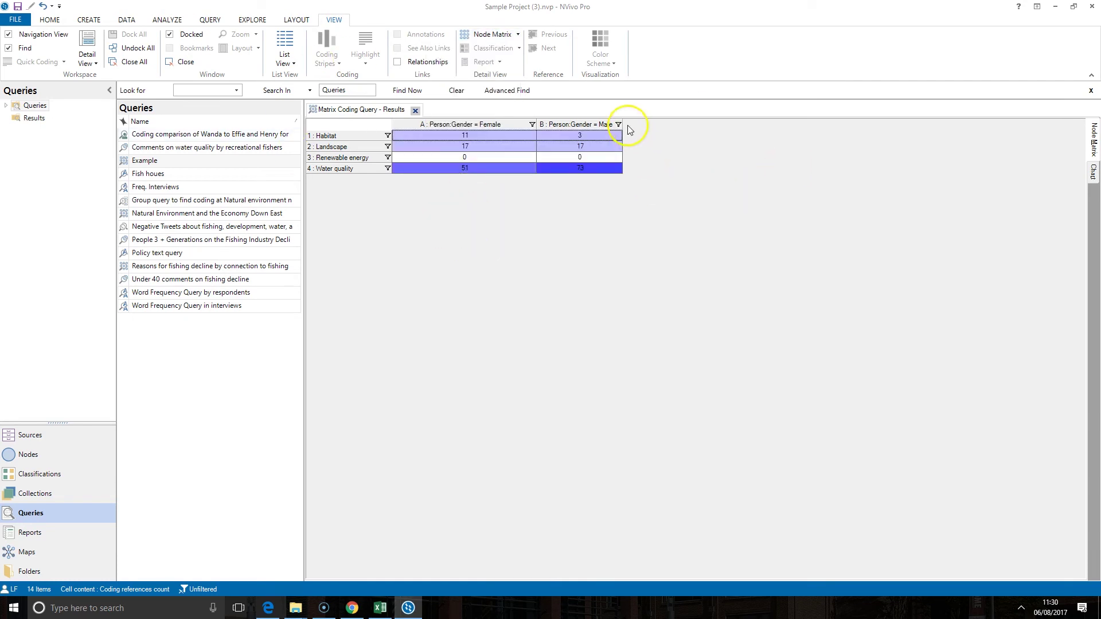
left_click_drag(622, 125, 696, 135)
left_click(574, 171)
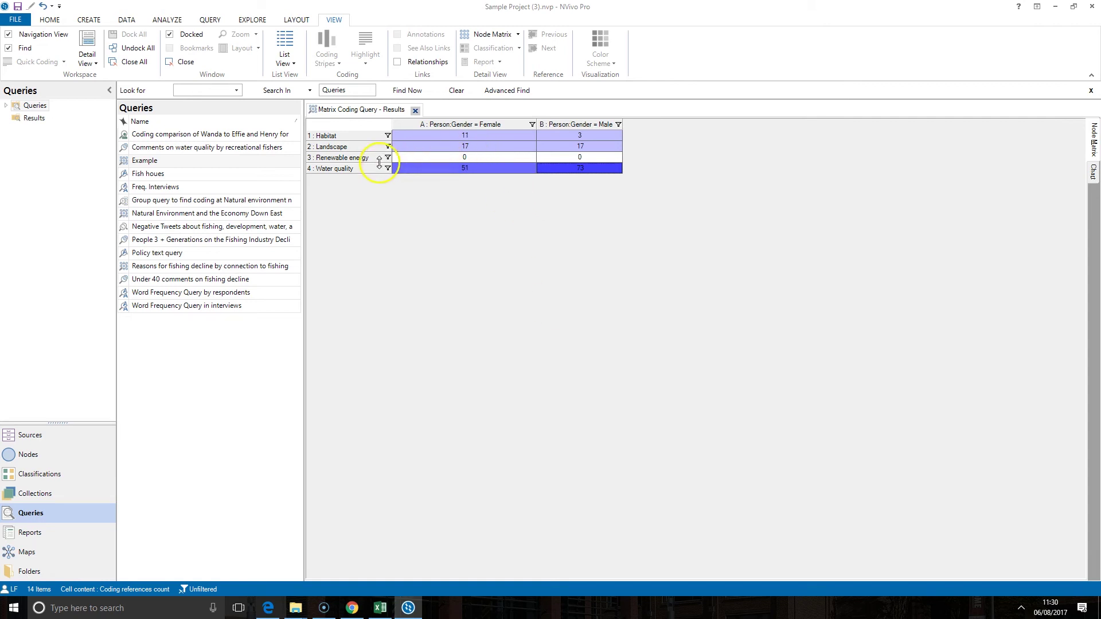
- Transpose the matrix and view the results as a chart, checking the chart's export and copy options
right_click(369, 197)
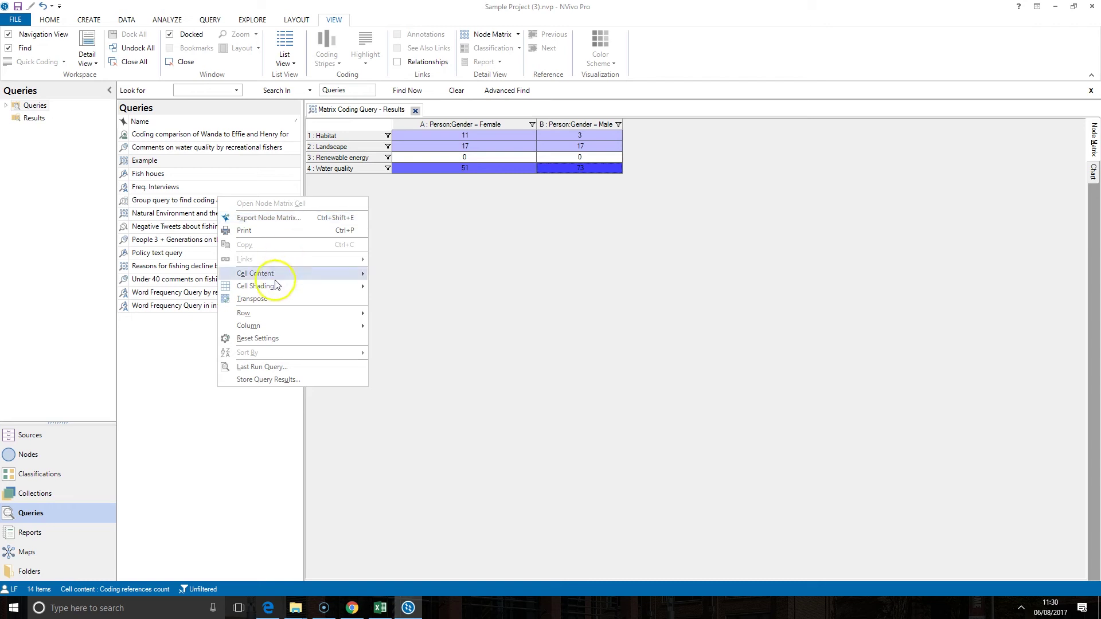
left_click(270, 299)
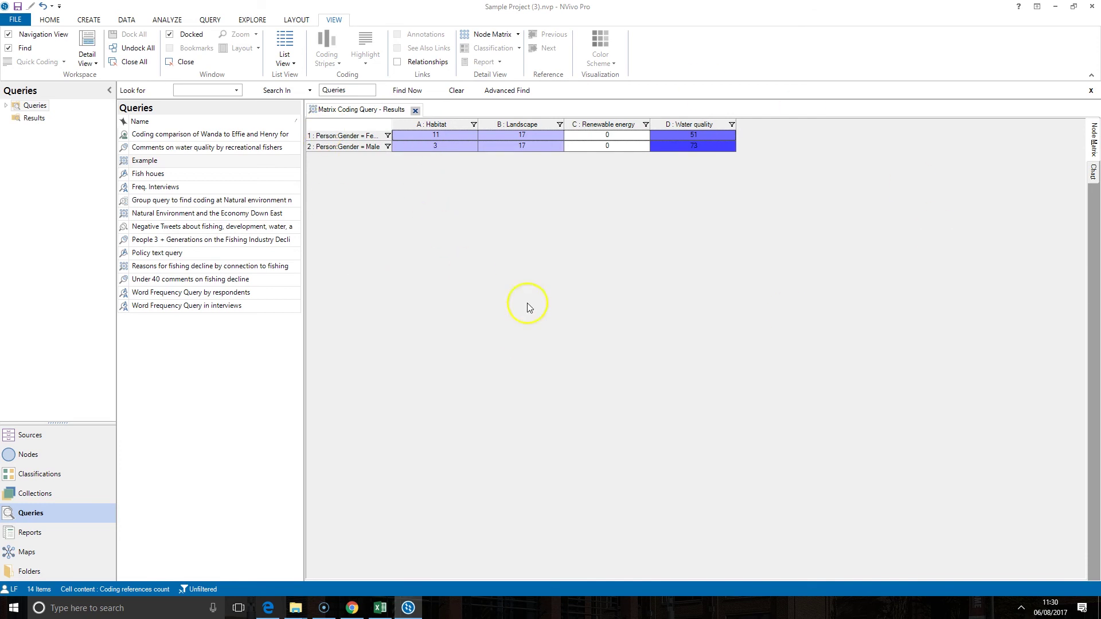
left_click(1092, 174)
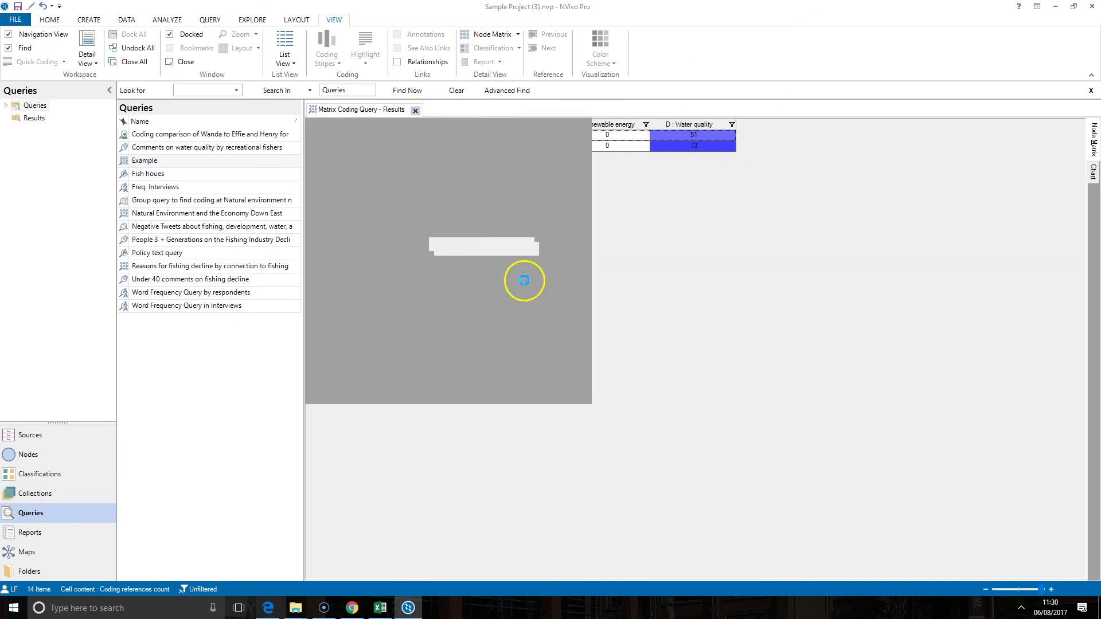
mouse_move(597, 265)
left_mouse_down()
mouse_move(652, 265)
mouse_move(573, 272)
mouse_move(580, 281)
mouse_move(575, 262)
left_mouse_up()
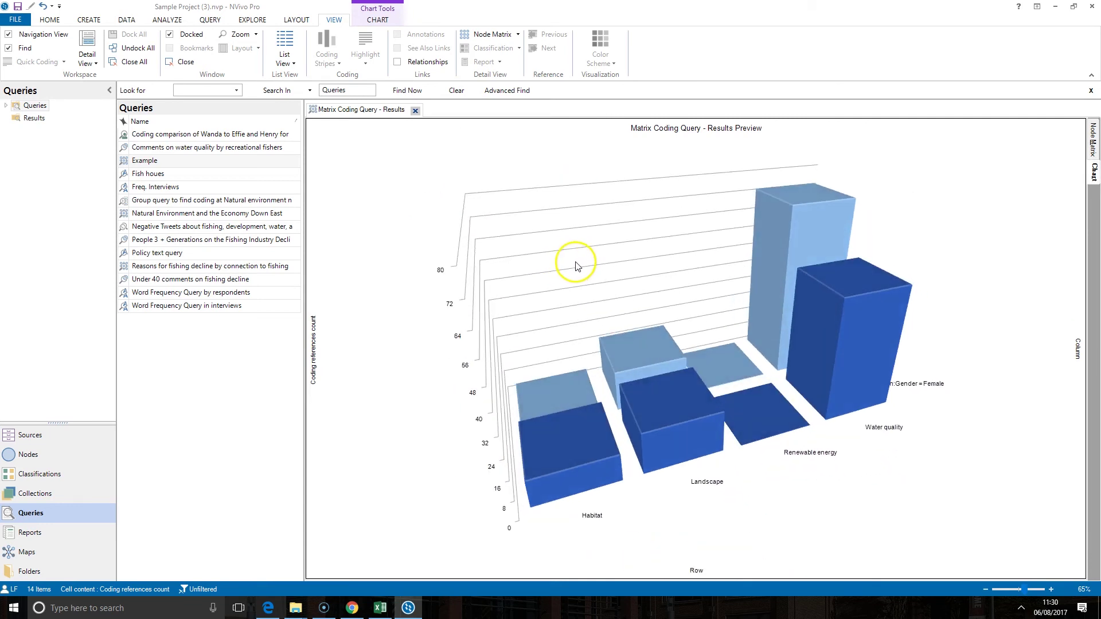
right_click(575, 262)
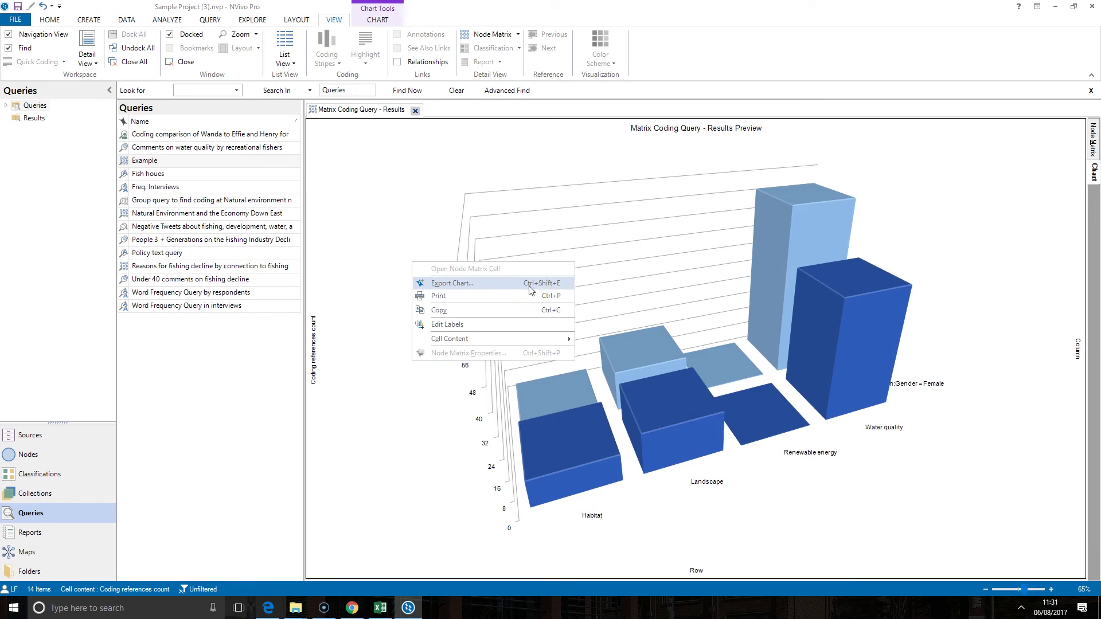
- Return to the node matrix and store the query results as a new node matrix named "Example" in the Results folder
left_click(1093, 138)
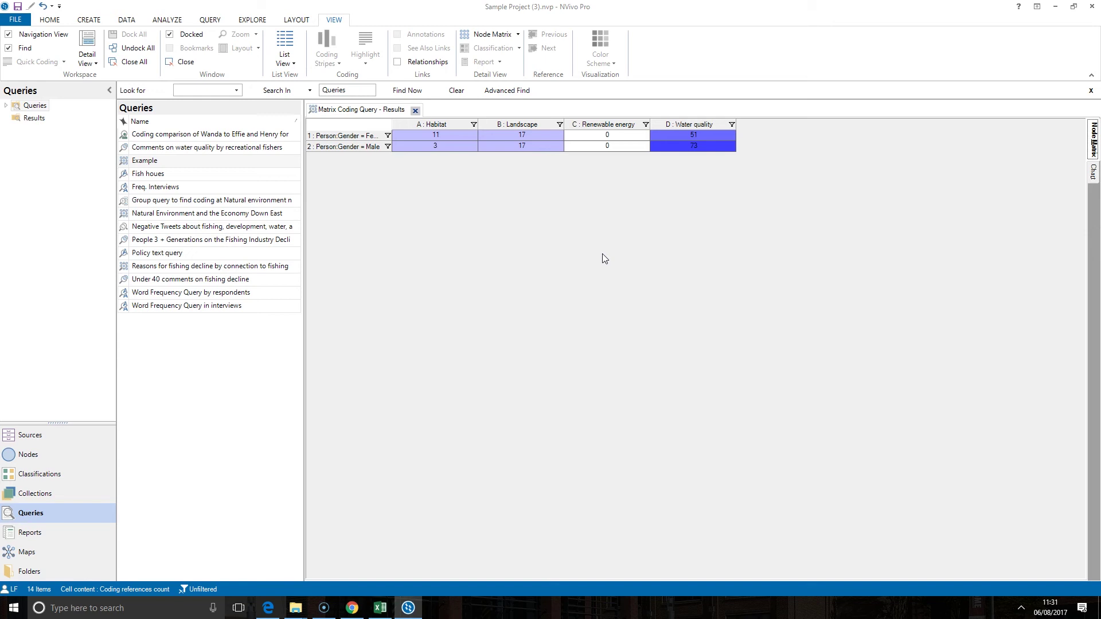
right_click(384, 197)
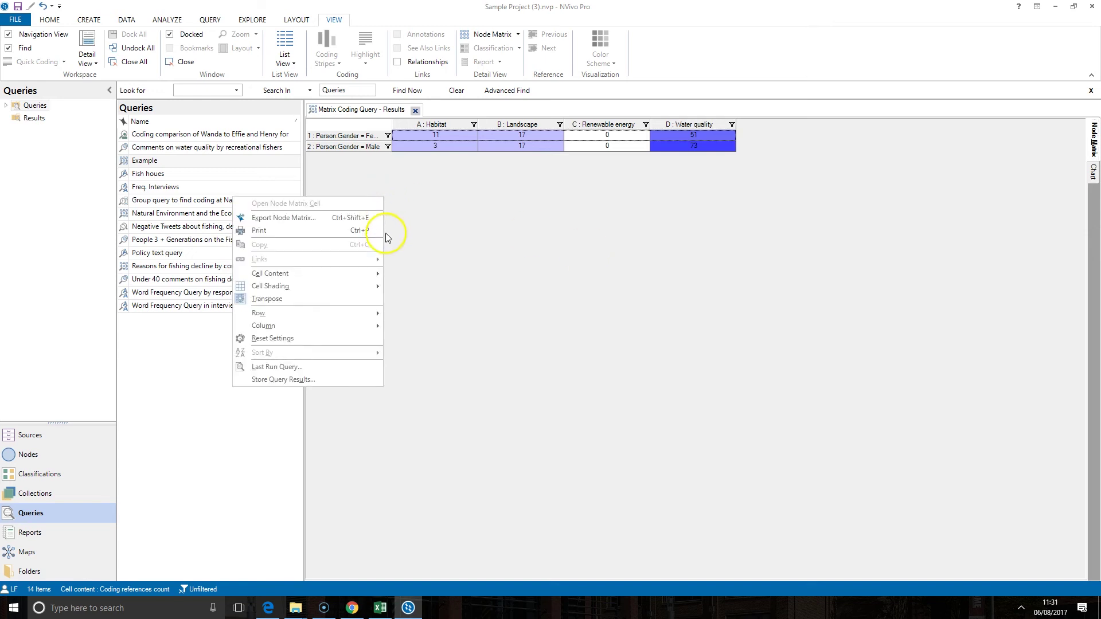
left_click(352, 379)
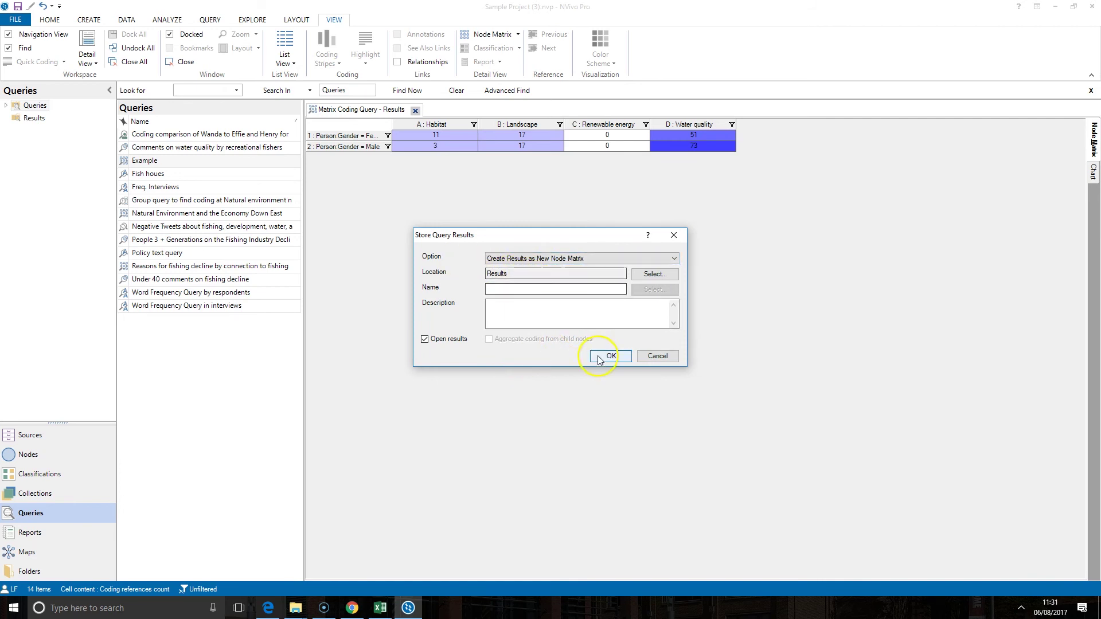
type("Example")
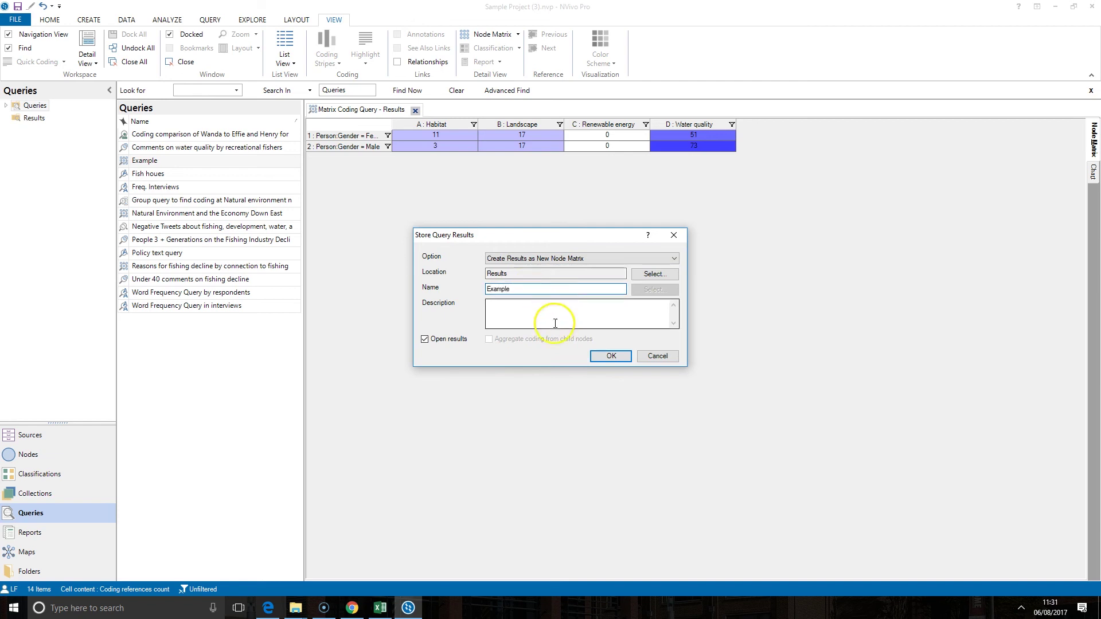
left_click(609, 356)
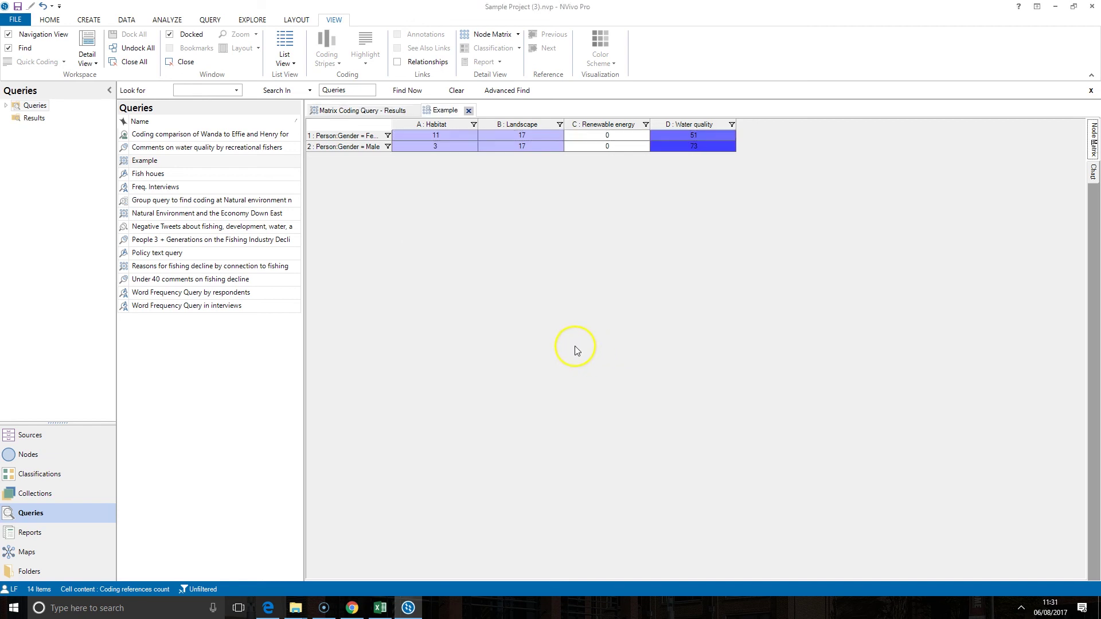
- Look through the project's stored node matrices, then go back to the list of queries
left_click(28, 454)
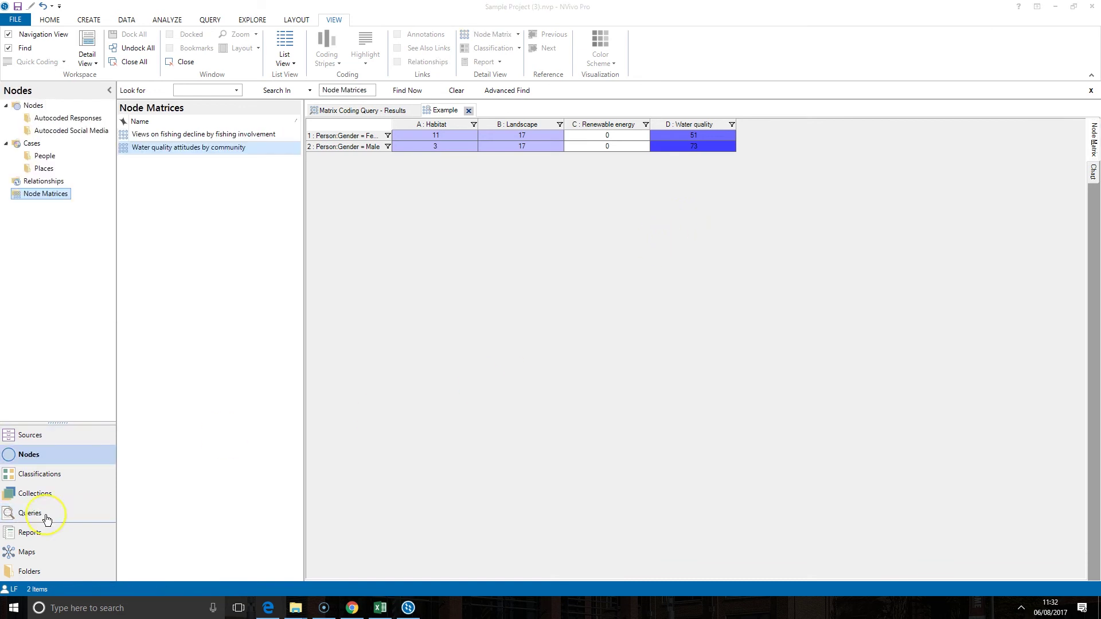
left_click(47, 519)
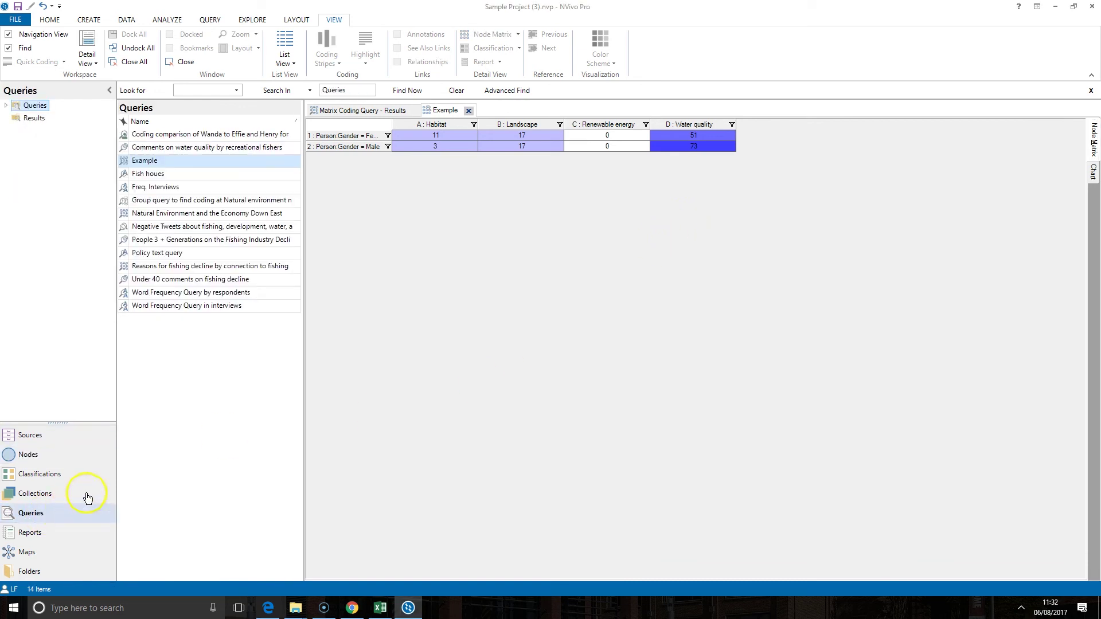
- View the stored "Attitudes on commercial fishing" and "Negative Tweets" items in the Results folder, then close "Negative Tweets"
left_click(34, 116)
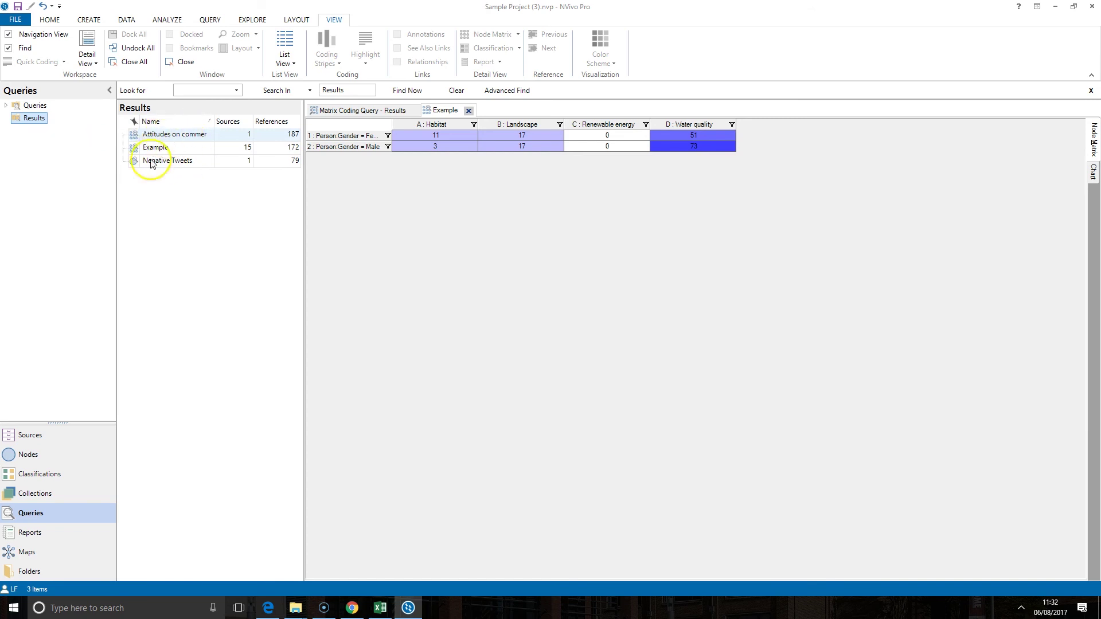
left_click(175, 147)
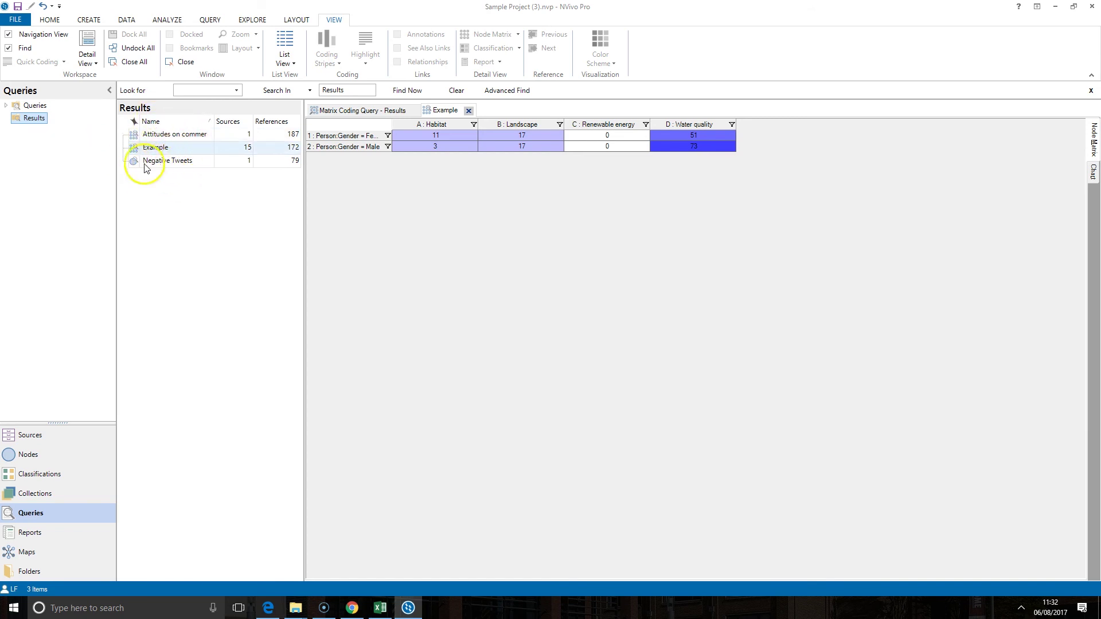
left_click(170, 137)
double_click(170, 139)
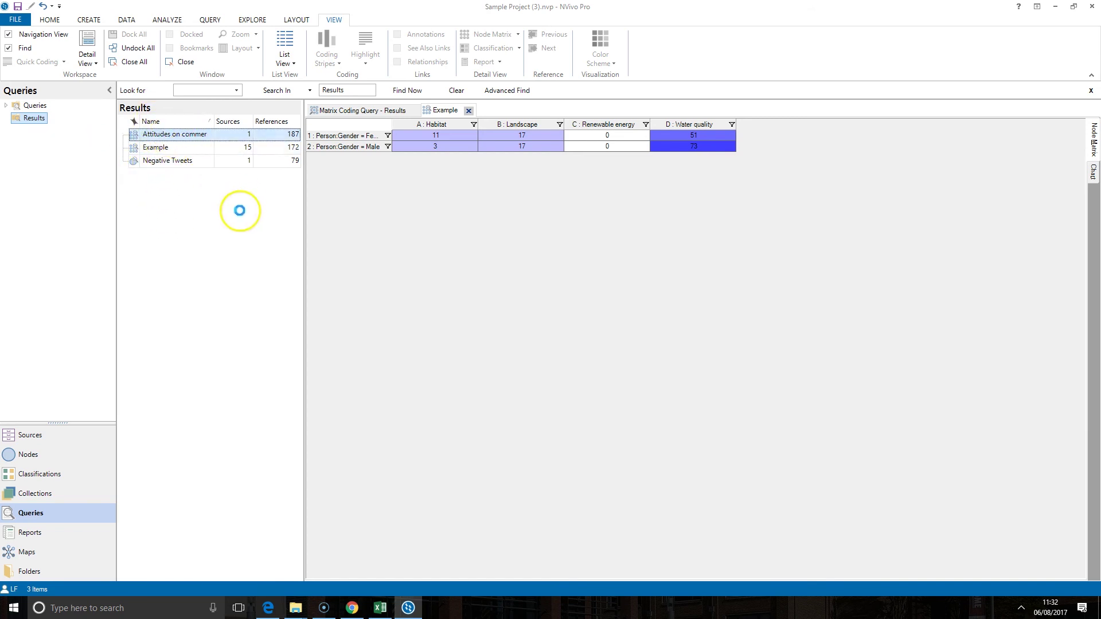
left_click(191, 166)
double_click(191, 163)
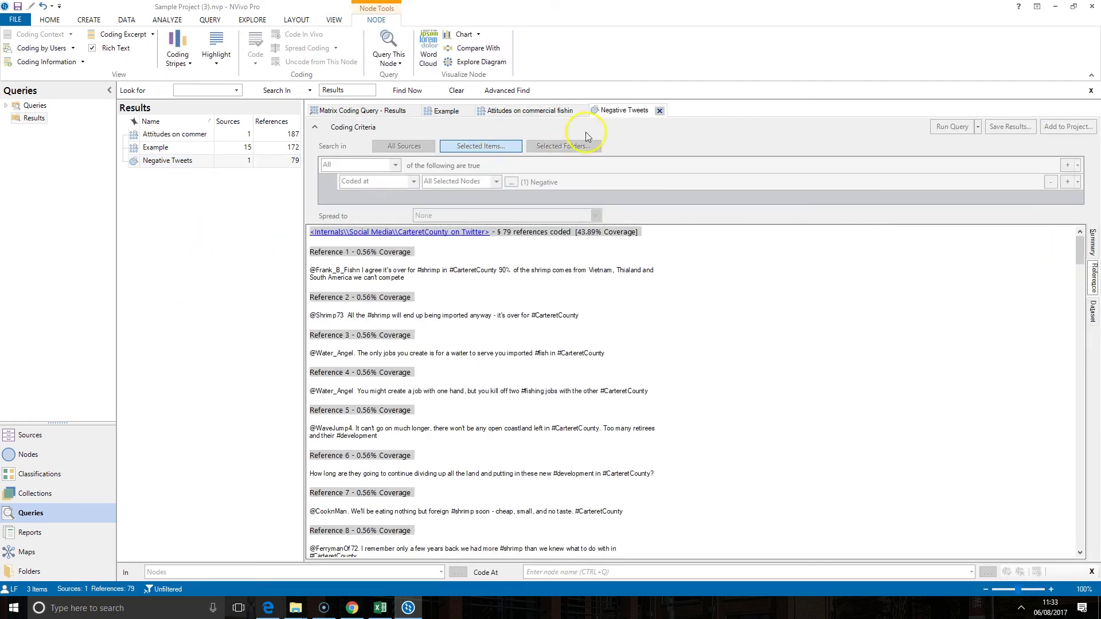
left_click(661, 111)
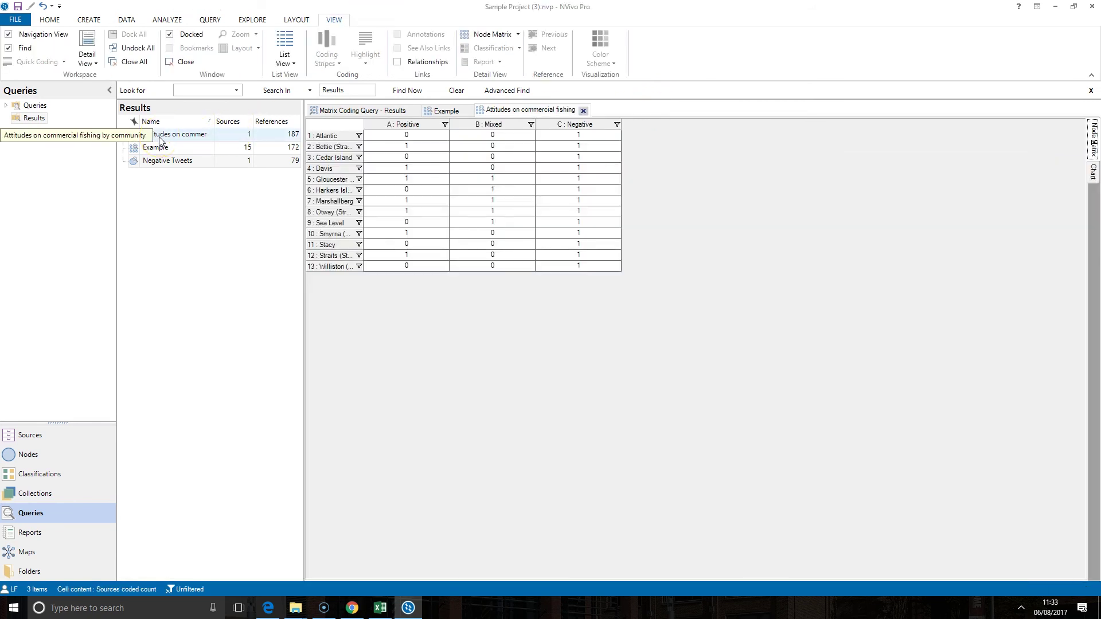
- Go back to the list of node matrices and close the open "Attitudes on commercial fishing" and "Example" matrices
left_click(79, 462)
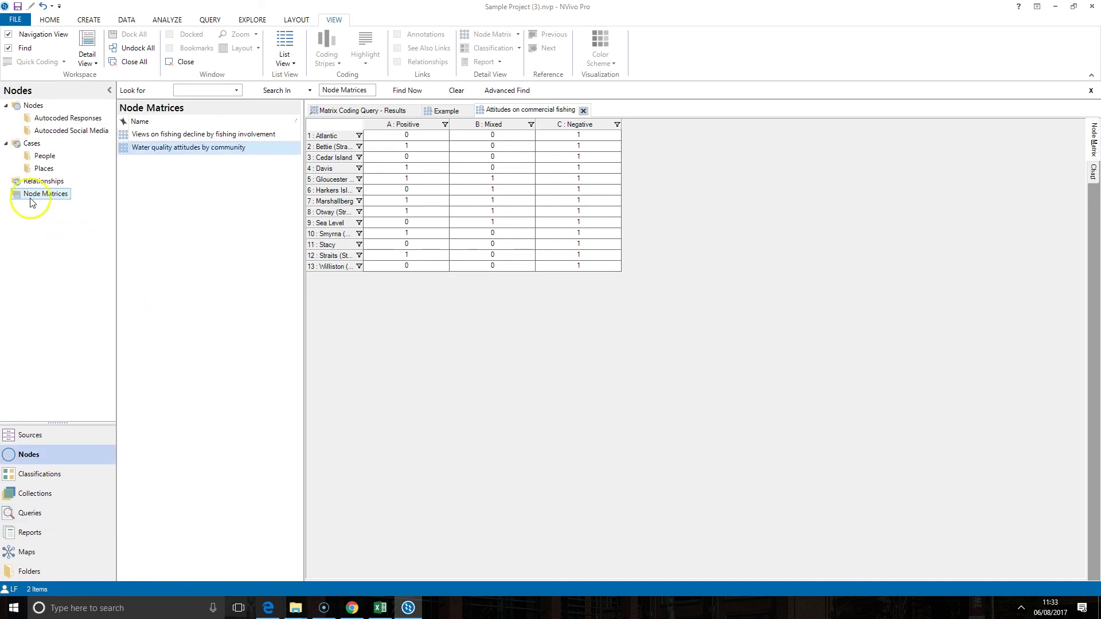
left_click(582, 111)
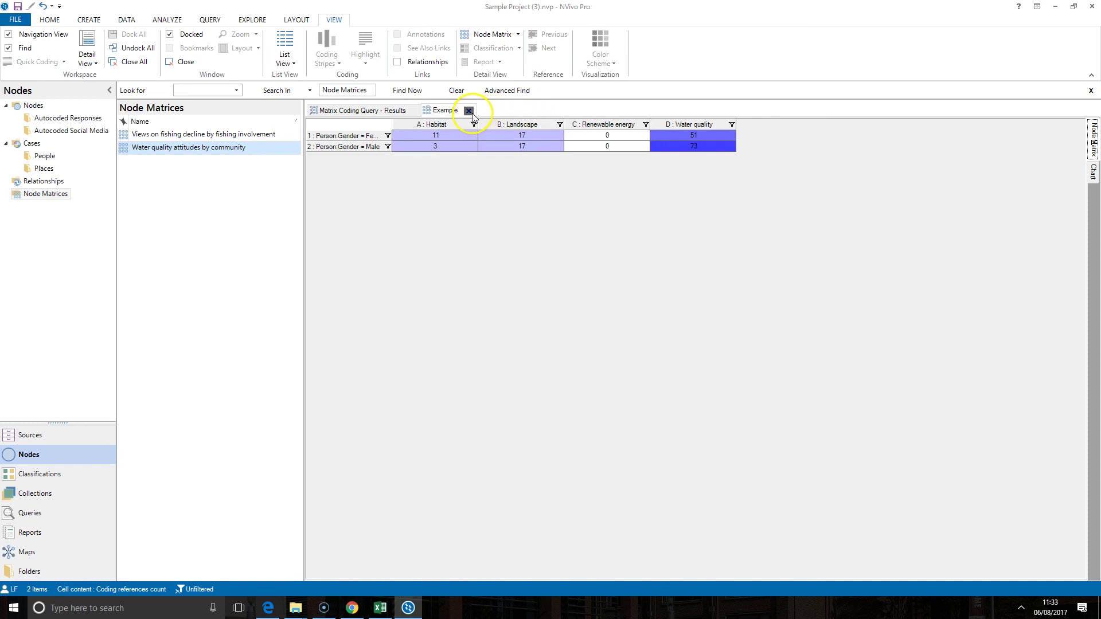
left_click(469, 111)
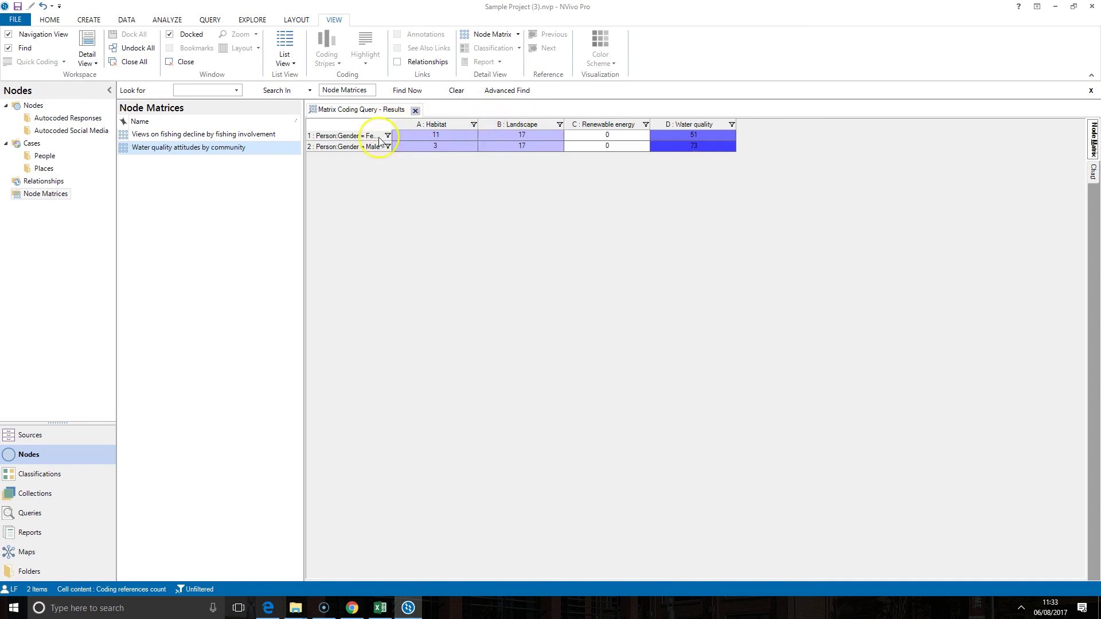
- Check which folders are offered as storage locations for the matrix coding query results, then leave without storing them
right_click(386, 185)
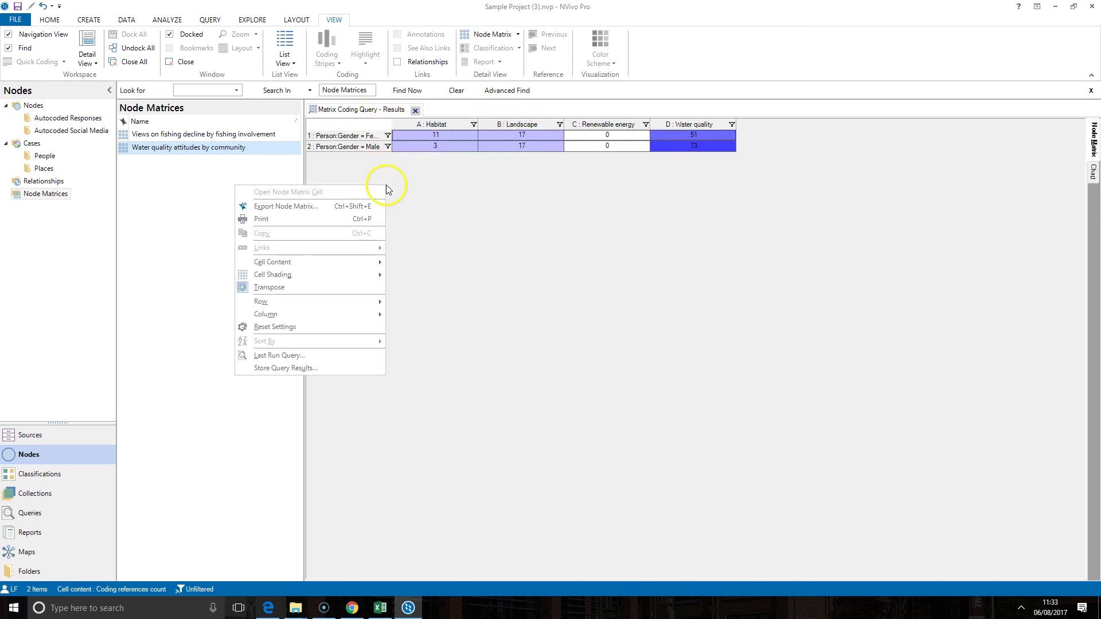
left_click(326, 368)
left_click(647, 278)
left_click(494, 205)
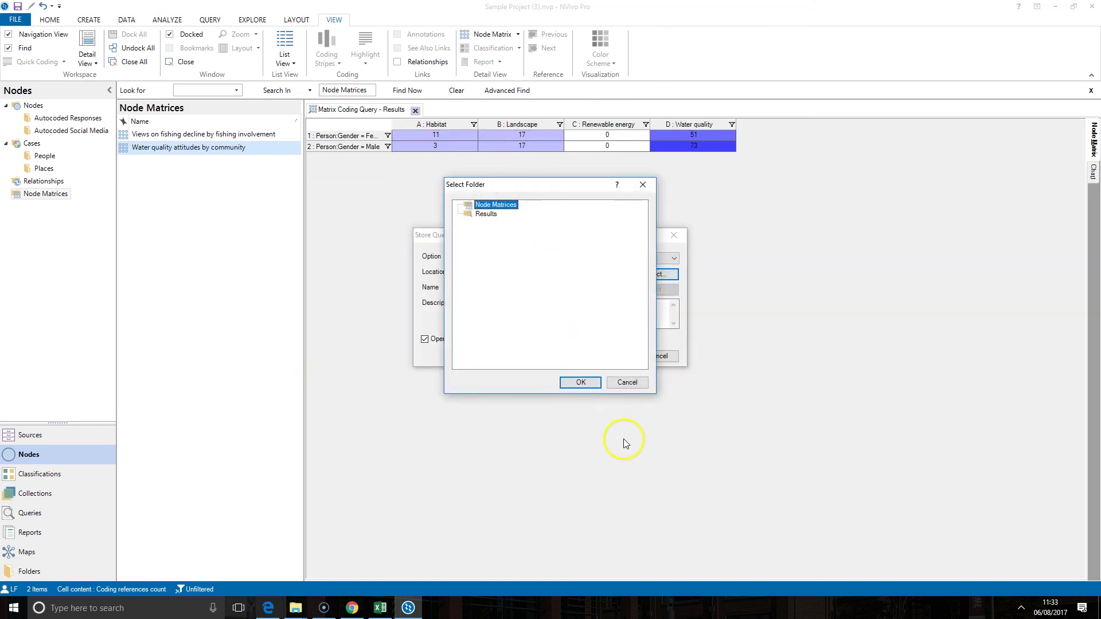
left_click(627, 383)
left_click(494, 205)
left_click(627, 382)
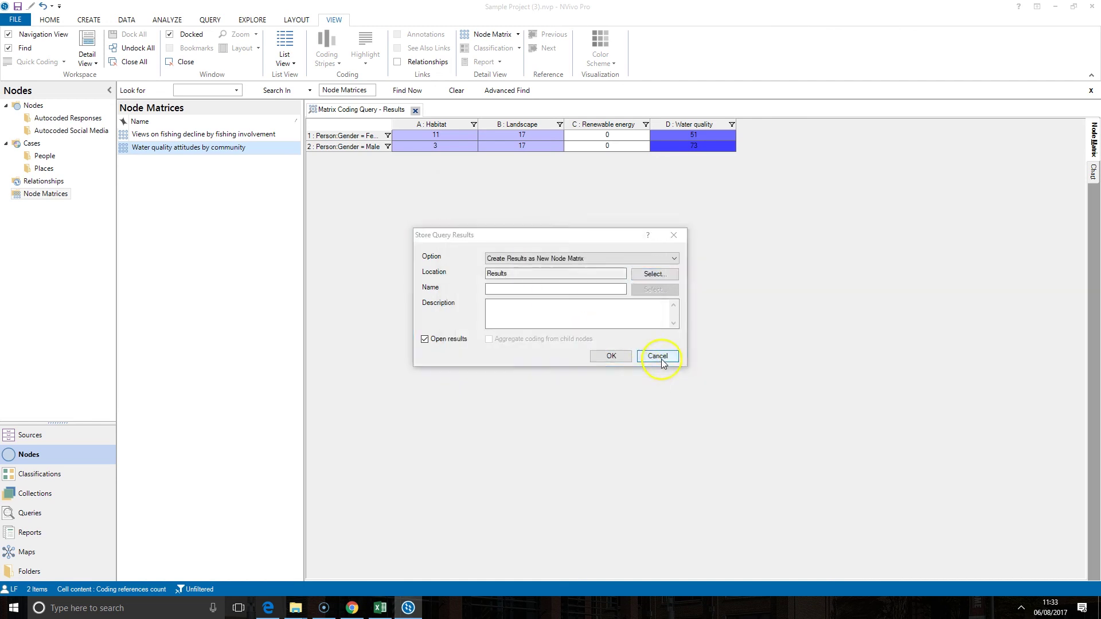
left_click(658, 356)
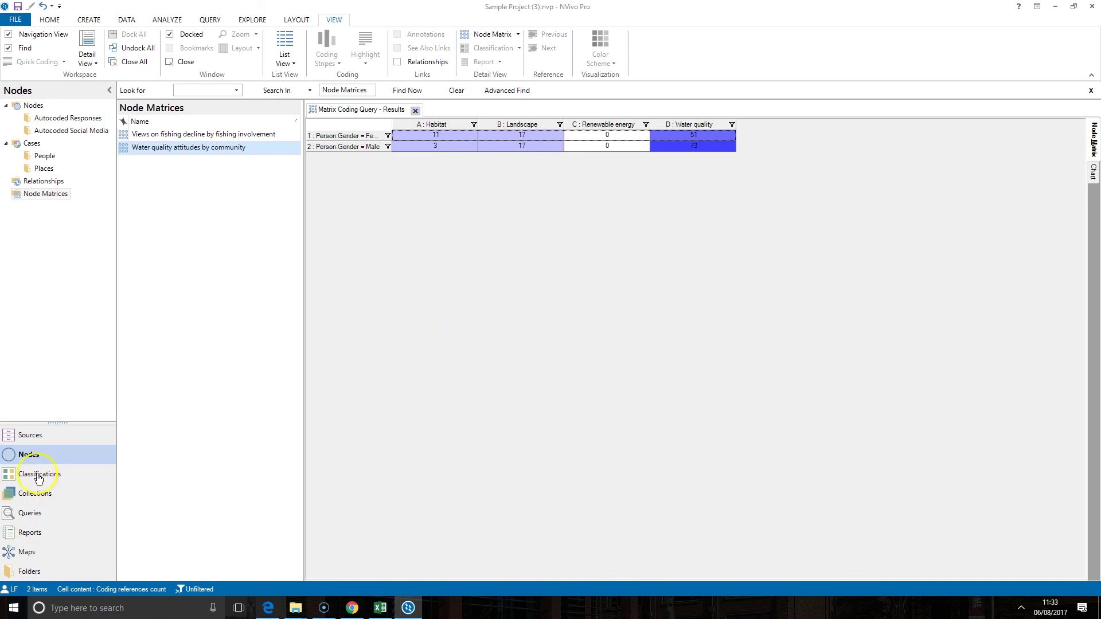
- Open the "Water quality attitudes by community" and "Views on fishing decline by fishing involvement" node matrices and examine the fishing decline cells
left_click(60, 194)
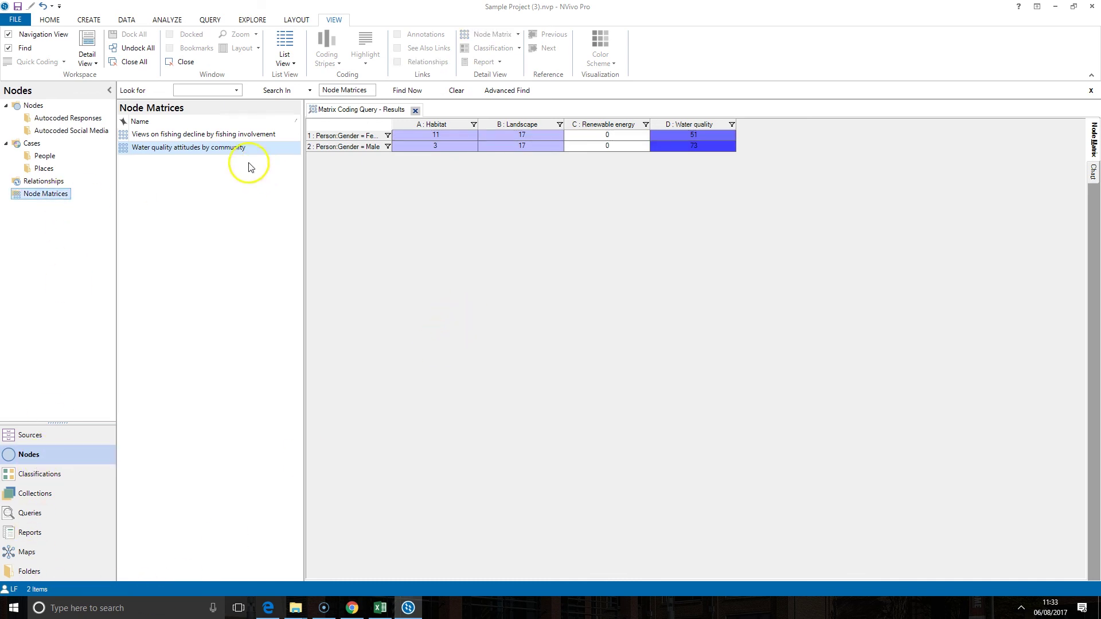
double_click(226, 148)
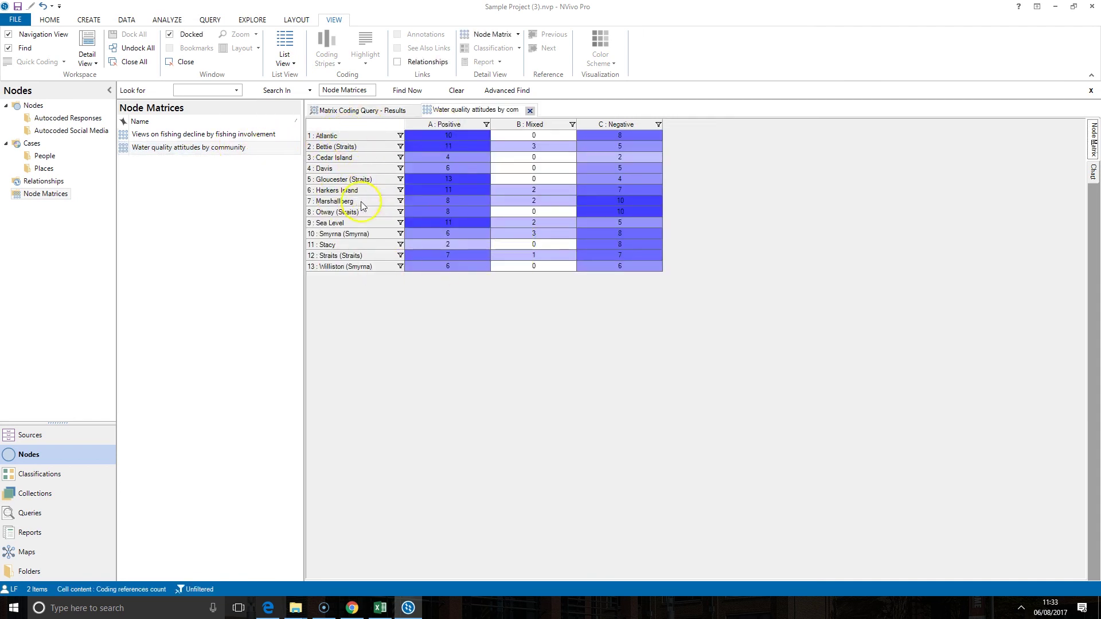
double_click(213, 134)
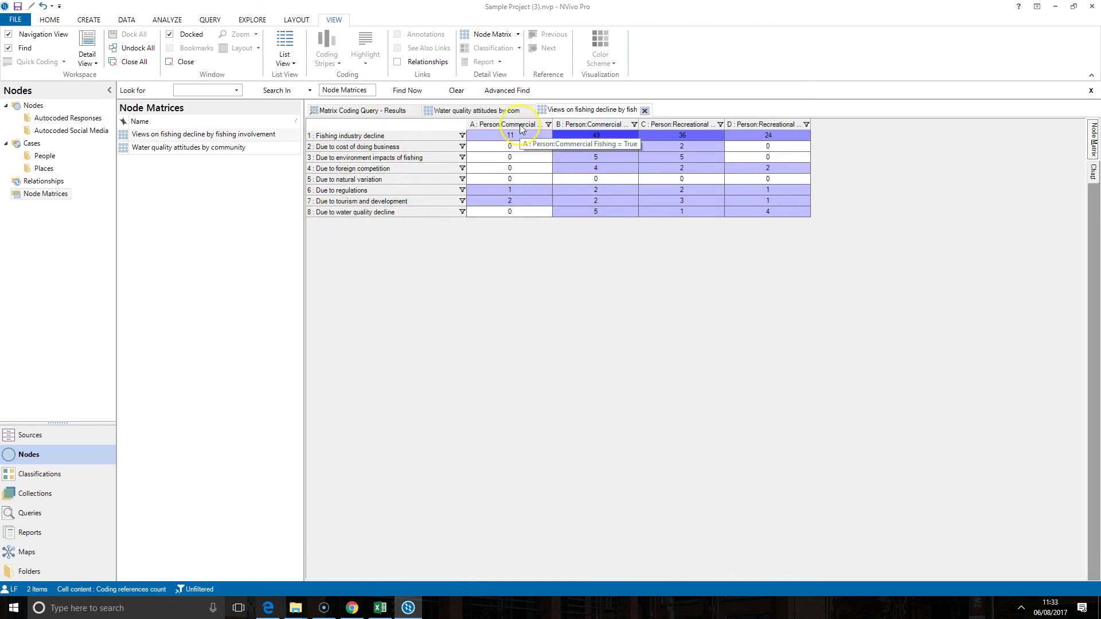
left_click(606, 213)
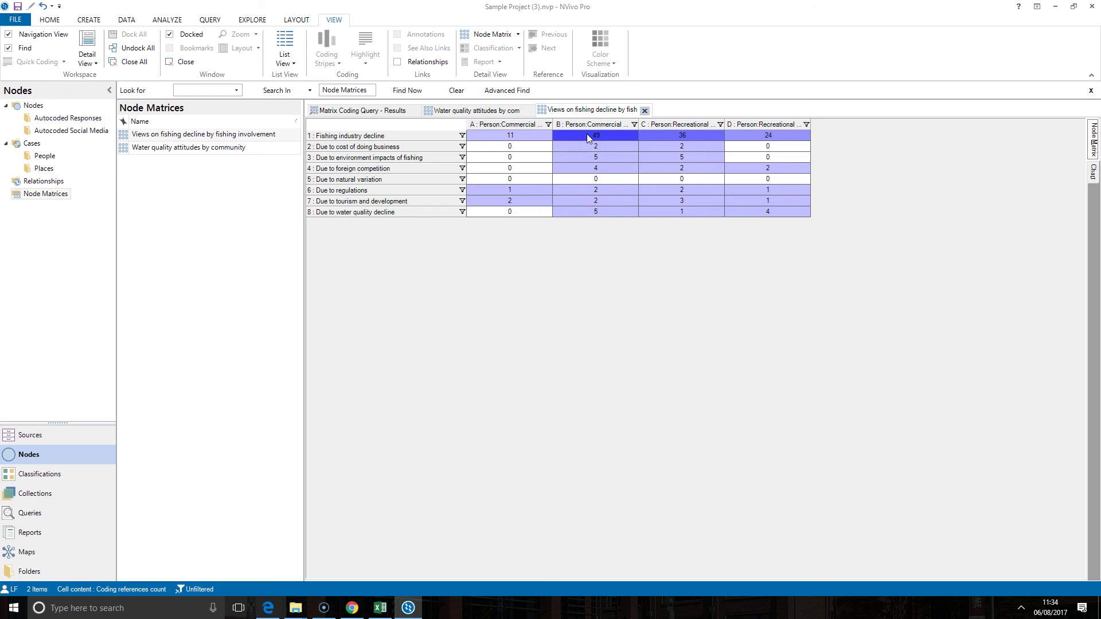
left_click(515, 136)
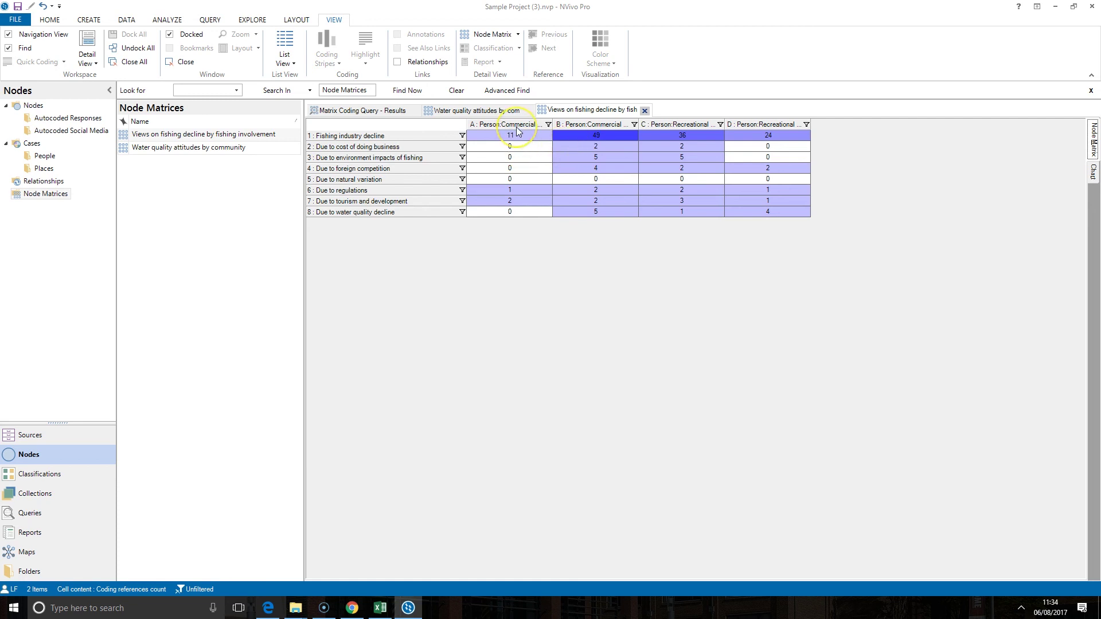